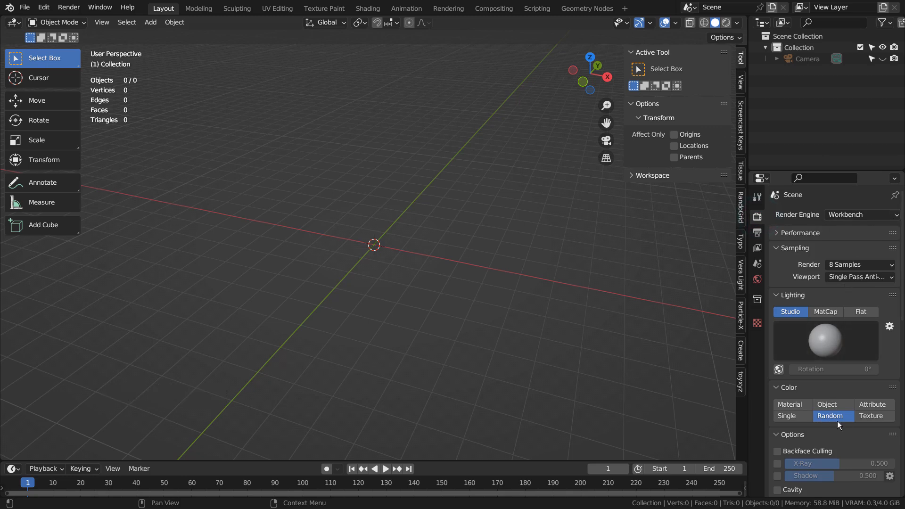
# - Check the render output settings and the compositing node setup, and return to the layout workspace
pyautogui.click(756, 235)
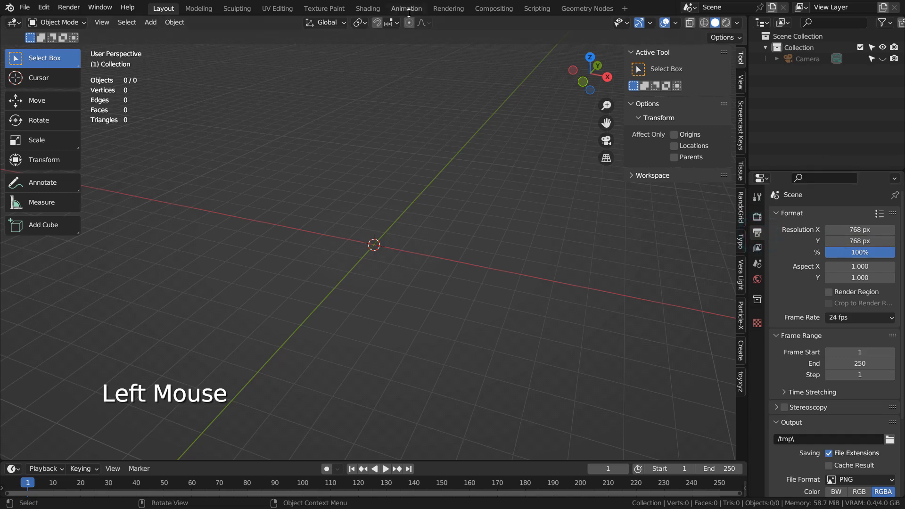
pyautogui.click(493, 13)
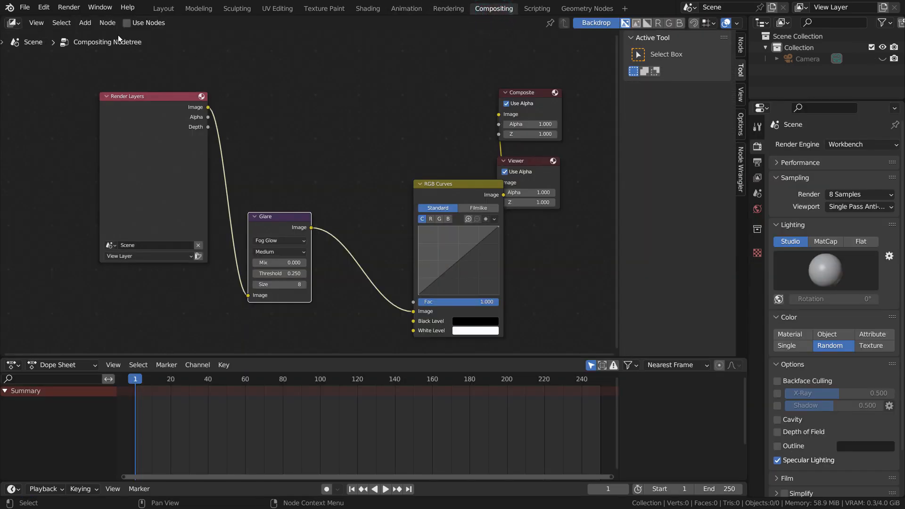
pyautogui.click(171, 10)
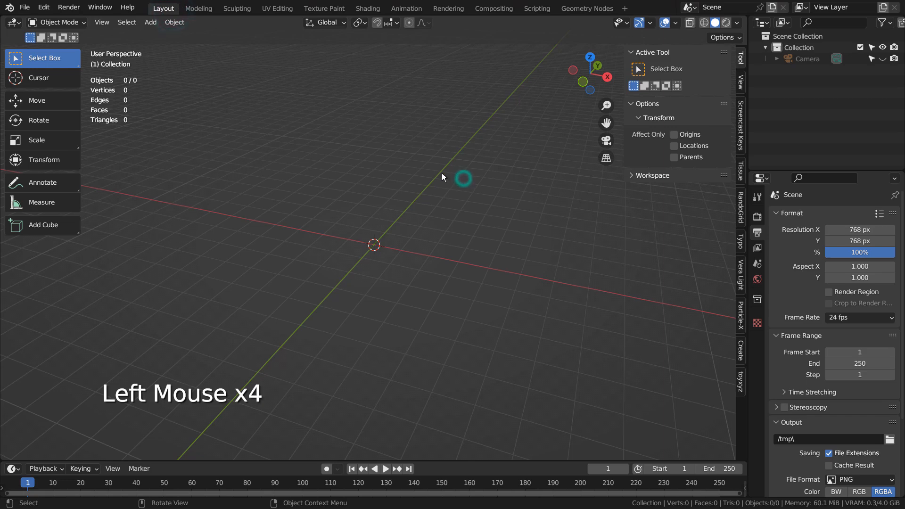
# - Add a cube and split it through its vertical centre with a single loop cut
pyautogui.hotkey('shift', 'a')
pyautogui.click(467, 179)
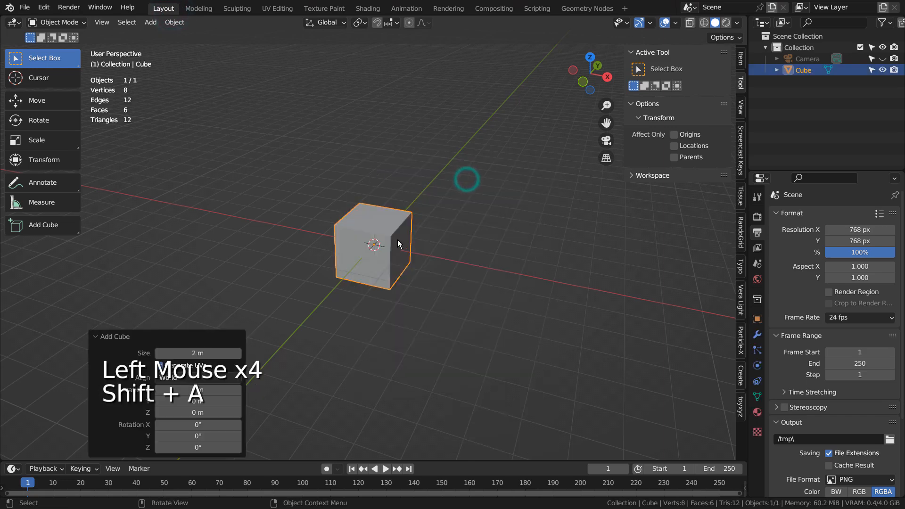
pyautogui.press('KP_1')
pyautogui.press('Tab')
pyautogui.scroll(1, 383, 238)
pyautogui.scroll(1, 383, 239)
pyautogui.hotkey('ctrl', 'r')
pyautogui.click(371, 195)
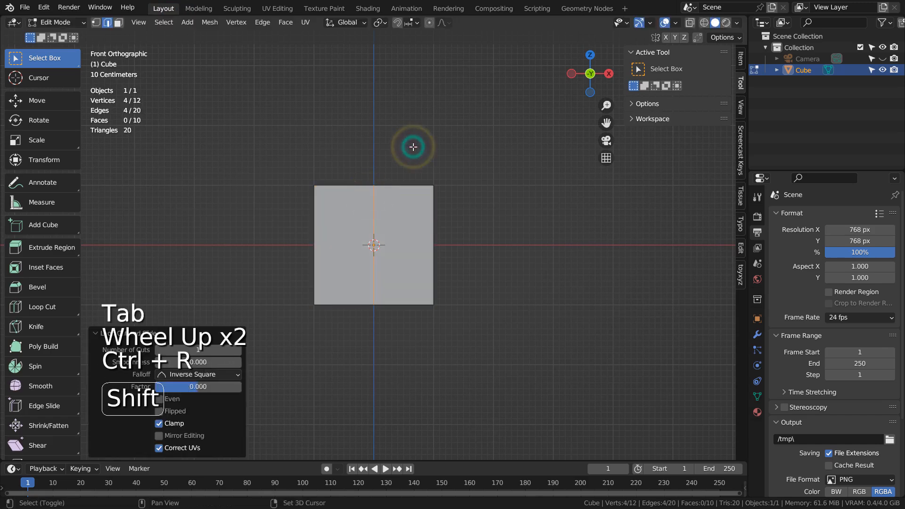
# - Delete the faces of the cube's negative-X half, working in wireframe display
pyautogui.hotkey('shift', 'z')
pyautogui.click(248, 250)
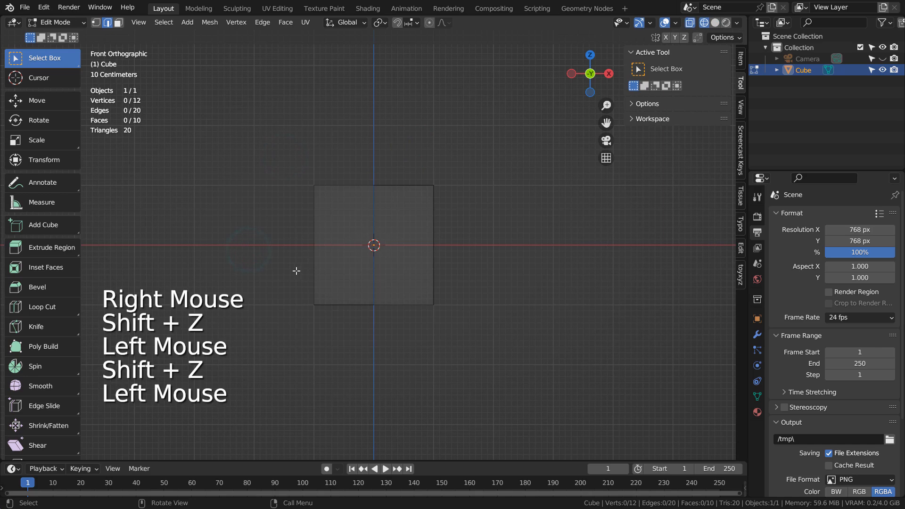
pyautogui.press('b')
pyautogui.moveTo(279, 149); pyautogui.dragTo(389, 391)
pyautogui.press('x')
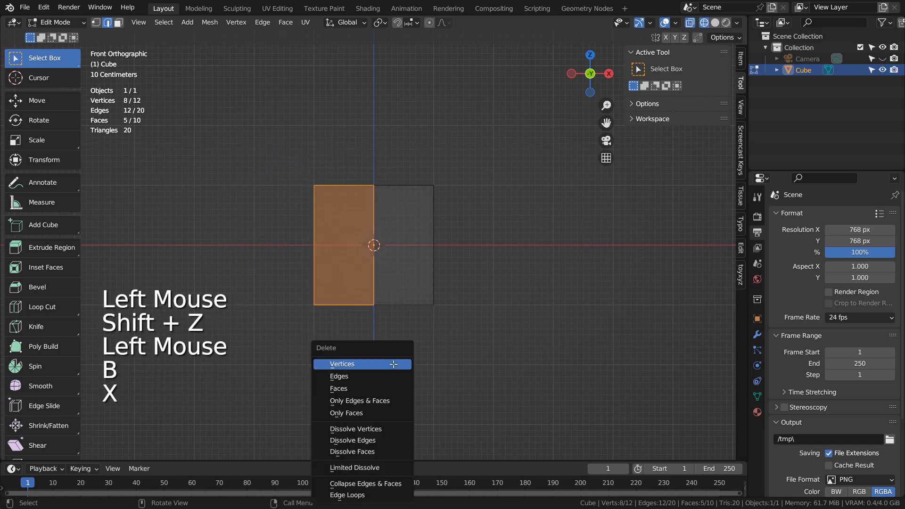
pyautogui.click(386, 388)
pyautogui.press('Tab')
# - Add two vertical and two horizontal loop cuts to the half cube, evenly spaced on its outer side
pyautogui.moveTo(429, 273); pyautogui.dragTo(417, 298, button='middle')
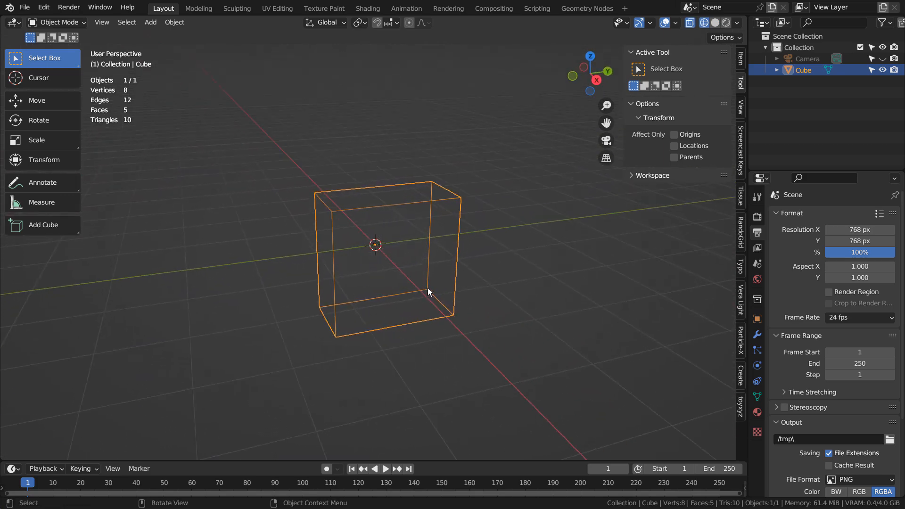
pyautogui.press('Tab')
pyautogui.hotkey('ctrl', 'r')
pyautogui.scroll(1, 392, 207)
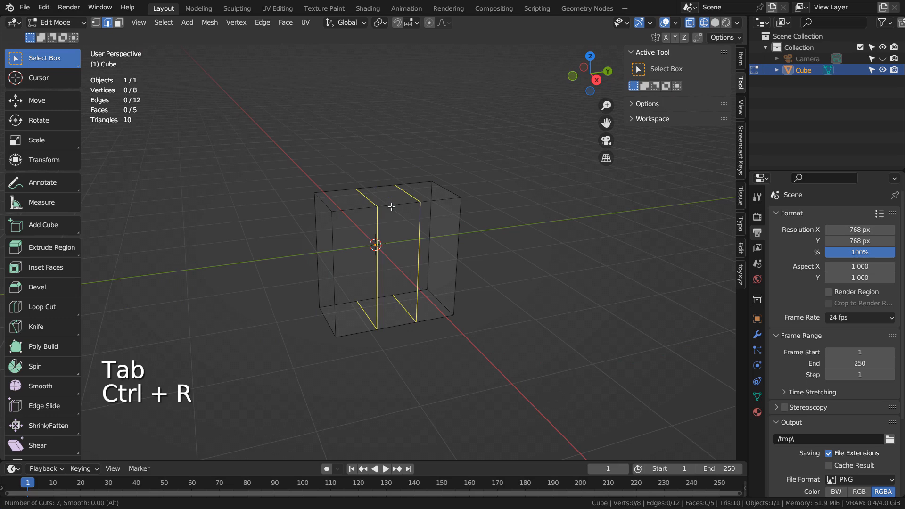
pyautogui.click(391, 206)
pyautogui.rightClick(391, 206)
pyautogui.hotkey('ctrl', 'r')
pyautogui.click(408, 263)
pyautogui.rightClick(408, 263)
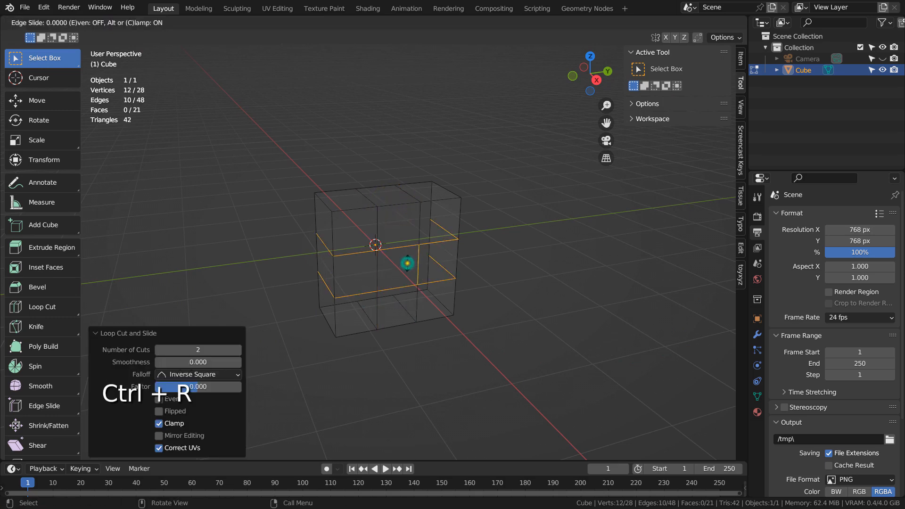
# - Extrude the upper middle face of the body's outer side outward twice to form an arm, the second segment about 0.72 m
pyautogui.press('3')
pyautogui.click(405, 227)
pyautogui.moveTo(486, 294); pyautogui.dragTo(566, 283, button='middle')
pyautogui.press('KP_1')
pyautogui.press('e')
pyautogui.click(511, 231)
pyautogui.press('e')
pyautogui.click(555, 231)
# - Extrude the underside face of the outer arm segment downward to form the forearm
pyautogui.scroll(-1, 553, 230)
pyautogui.moveTo(552, 230); pyautogui.dragTo(543, 233, button='middle')
pyautogui.moveTo(472, 296); pyautogui.dragTo(521, 258, button='middle')
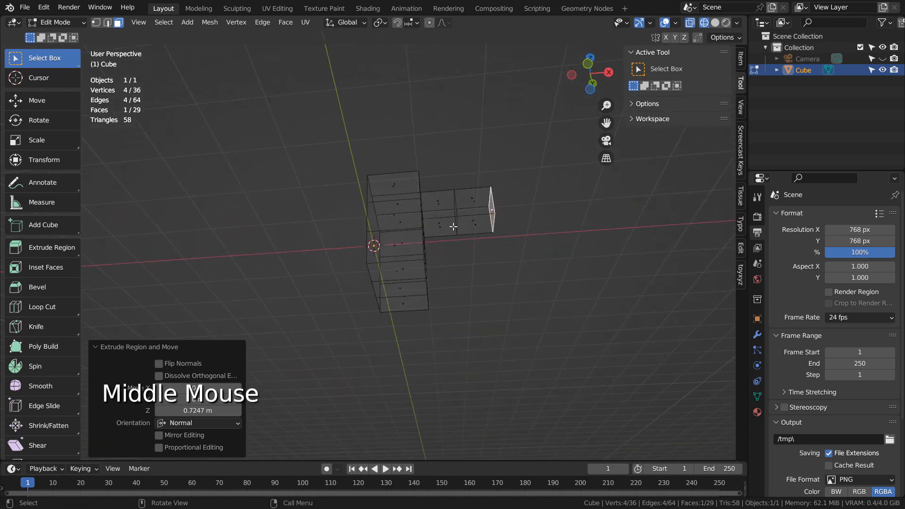
pyautogui.click(474, 227)
pyautogui.moveTo(575, 236); pyautogui.dragTo(572, 279, button='middle')
pyautogui.press('e')
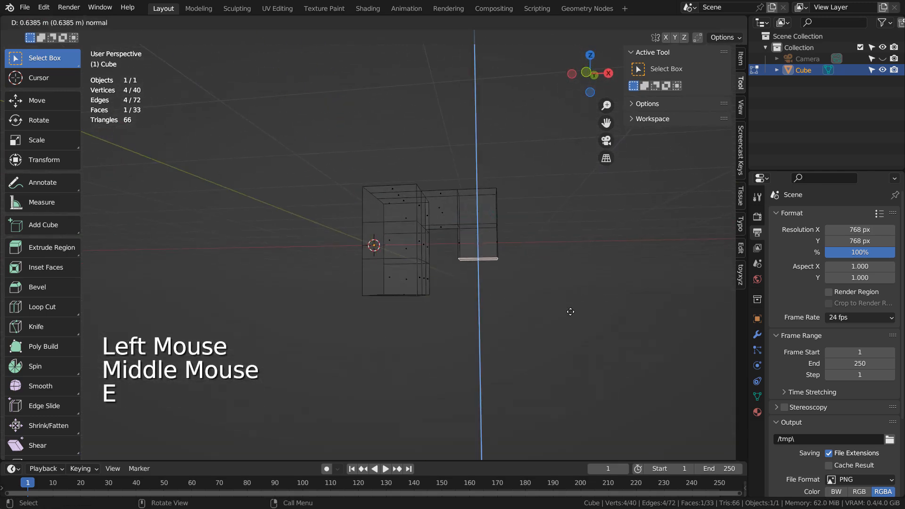
# - Extrude the lower middle face of the body's outer side outward and move it down to form a slanted hip
pyautogui.moveTo(571, 314); pyautogui.dragTo(397, 258, button='middle')
pyautogui.click(400, 282)
pyautogui.moveTo(402, 303); pyautogui.dragTo(412, 278, button='middle')
pyautogui.click(411, 279)
pyautogui.moveTo(447, 320); pyautogui.dragTo(477, 311, button='middle')
pyautogui.scroll(1, 476, 311)
pyautogui.press('KP_1')
pyautogui.press('e')
pyautogui.click(511, 310)
pyautogui.press('g')
pyautogui.click(517, 326)
# - Extrude the hip's underside into a leg, moving its end 0.3466 m in X and -0.40174 m in Z and rotating it -20.2°
pyautogui.moveTo(480, 329); pyautogui.dragTo(453, 317, button='middle')
pyautogui.click(454, 316)
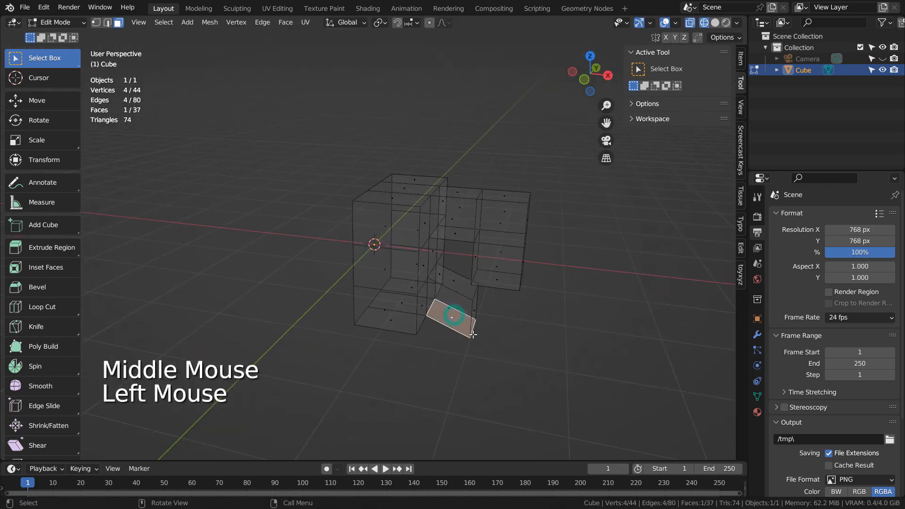
pyautogui.press('KP_1')
pyautogui.press('e')
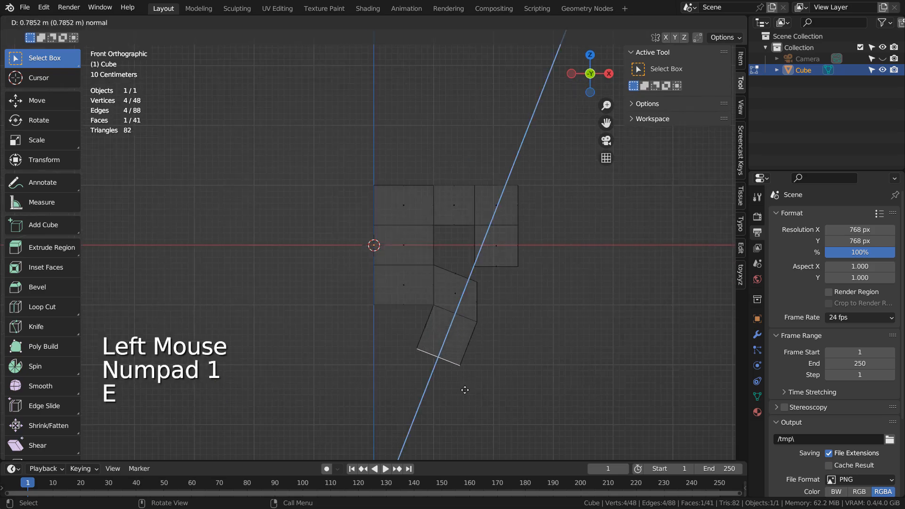
pyautogui.click(477, 397)
pyautogui.press('g')
pyautogui.press('r')
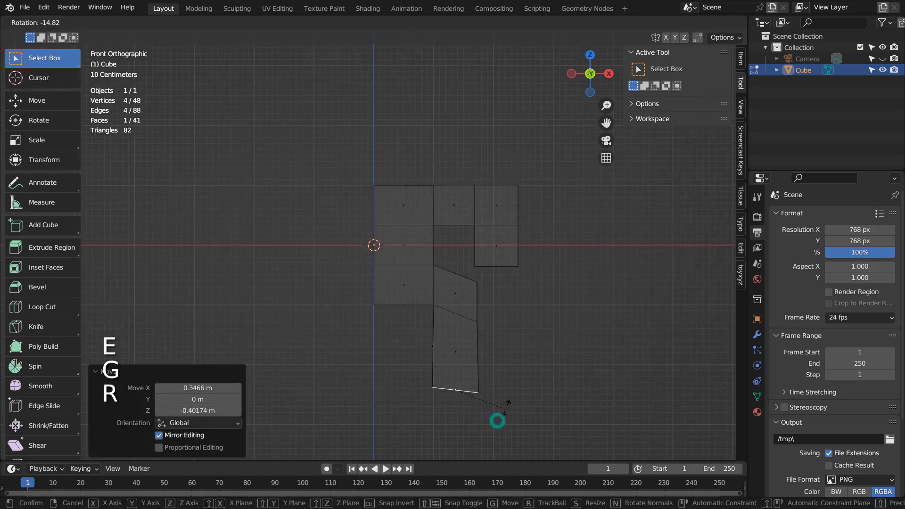
pyautogui.click(510, 406)
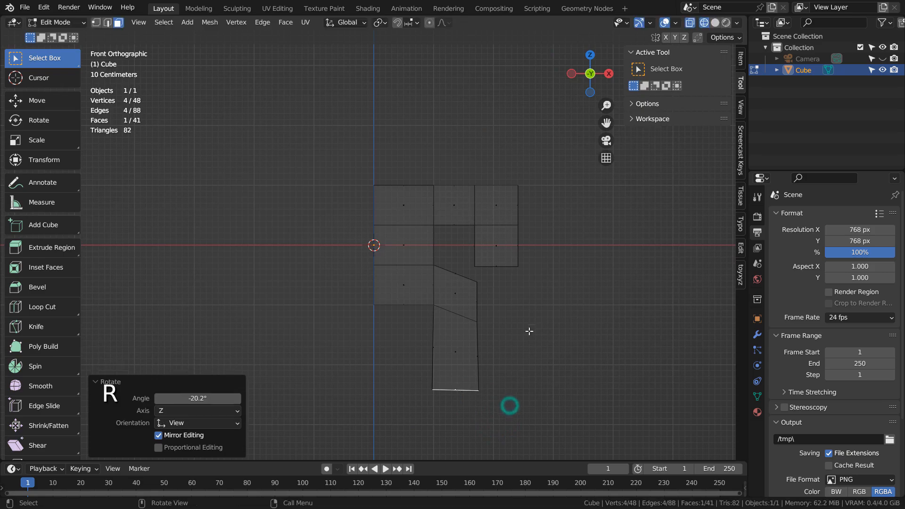
# - Extrude the body's top middle face up about 0.49 m and move its outer edge -0.5488 m in X to taper the neck
pyautogui.moveTo(449, 203); pyautogui.dragTo(406, 193, button='middle')
pyautogui.click(406, 192)
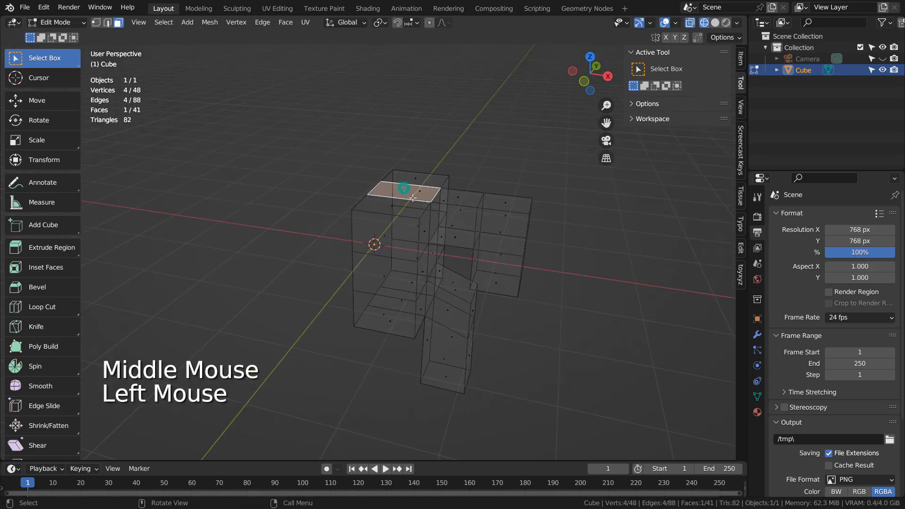
pyautogui.press('e')
pyautogui.click(492, 210)
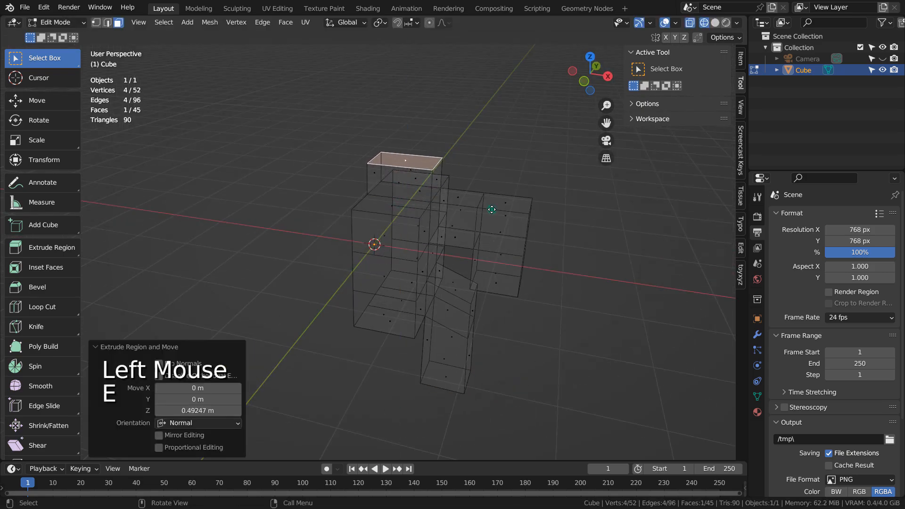
pyautogui.press('2')
pyautogui.click(433, 163)
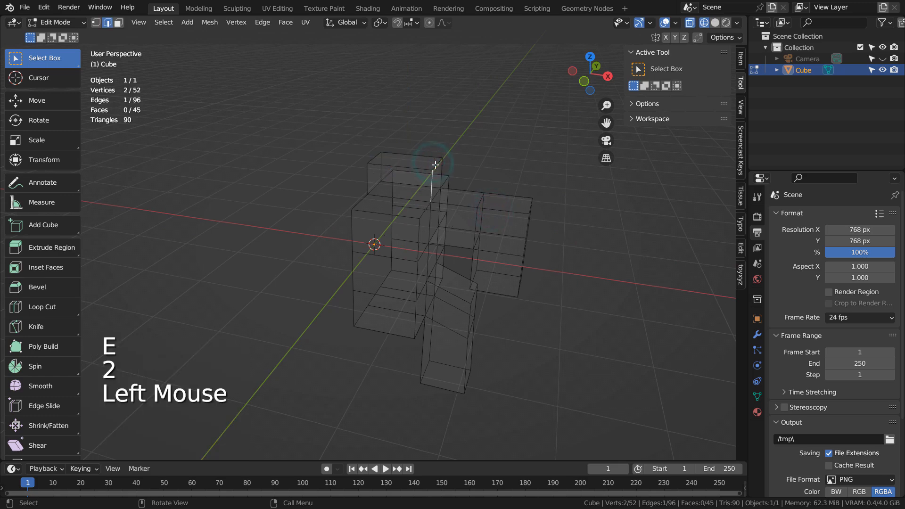
pyautogui.press('g')
pyautogui.press('x')
pyautogui.click(552, 213)
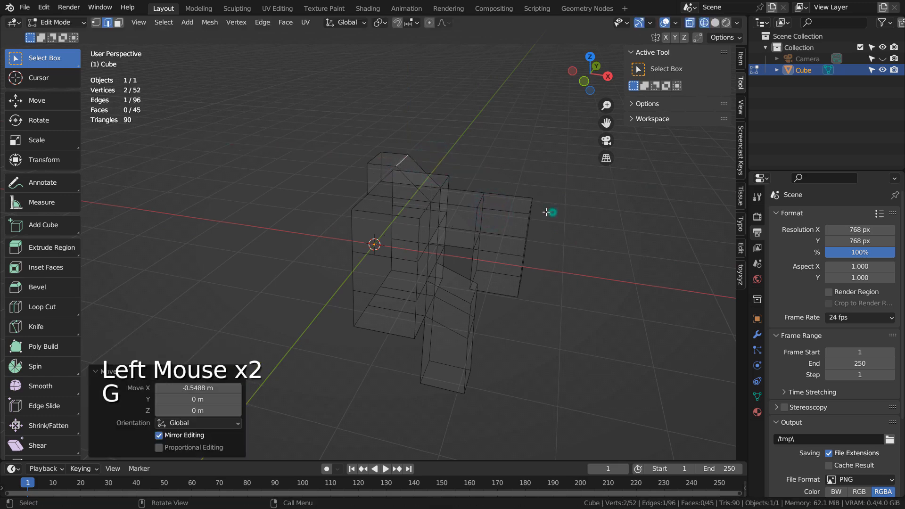
# - Extrude the narrowed top face of the neck upward about 0.72 m to start the head
pyautogui.press('3')
pyautogui.click(388, 163)
pyautogui.press('e')
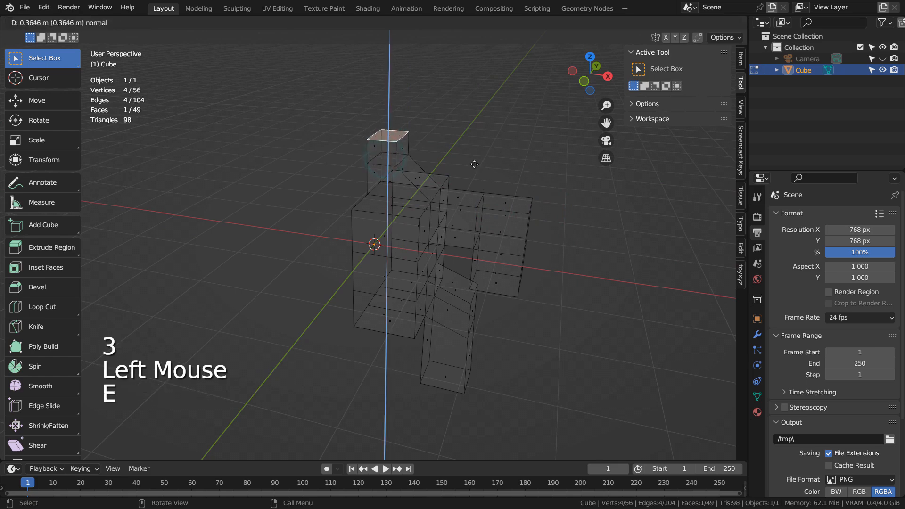
pyautogui.click(474, 147)
pyautogui.press('KP_0')
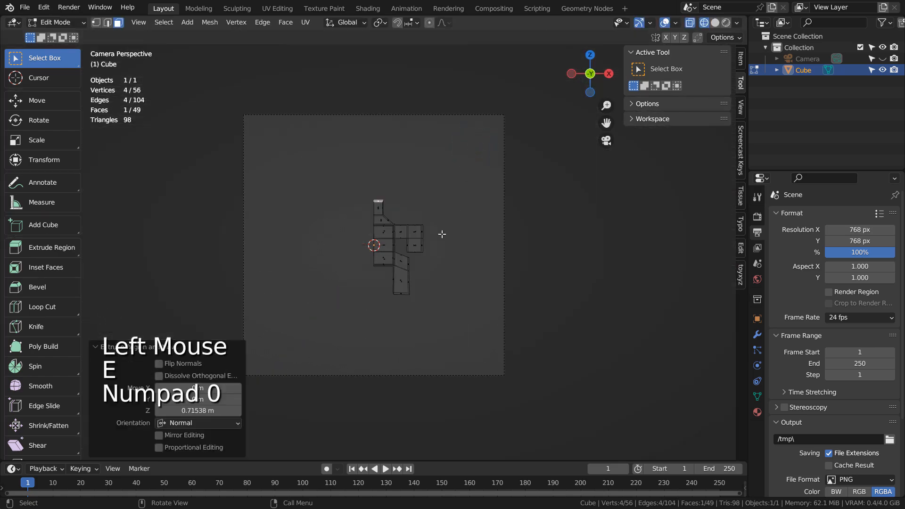
pyautogui.scroll(3, 454, 211)
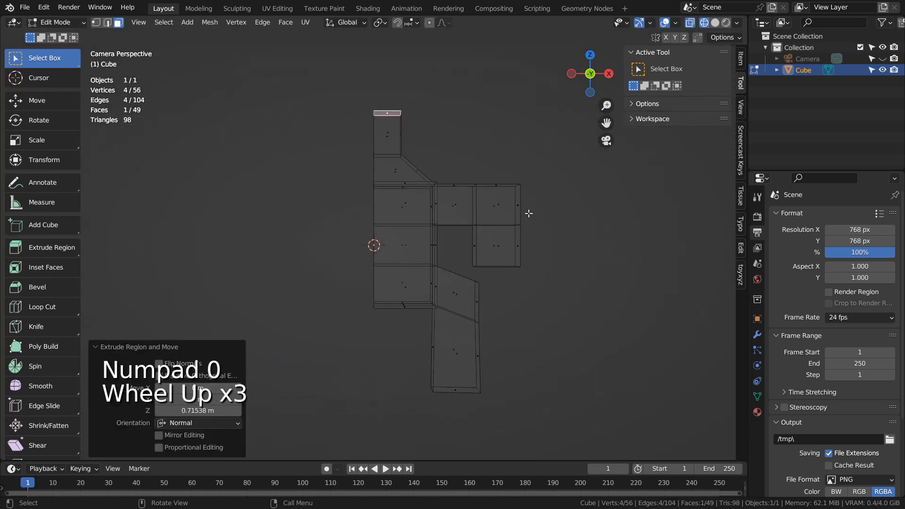
# - Switch to solid shading and extrude the head block's outer side face outward to widen the head
pyautogui.moveTo(529, 213); pyautogui.dragTo(378, 198, button='middle')
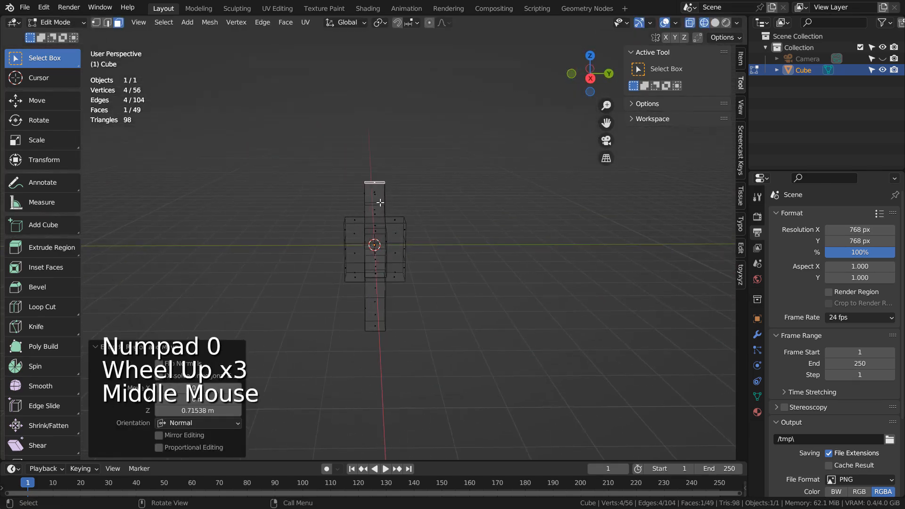
pyautogui.click(374, 192)
pyautogui.moveTo(398, 233); pyautogui.dragTo(533, 220, button='middle')
pyautogui.moveTo(403, 197)
pyautogui.mouseDown(button='middle')
pyautogui.moveTo(346, 195)
pyautogui.moveTo(439, 220)
pyautogui.moveTo(408, 211)
pyautogui.mouseUp(button='middle')
pyautogui.hotkey('shift', 'z')
pyautogui.click(383, 192)
pyautogui.press('e')
pyautogui.click(454, 219)
# - Raise the two top faces of the head to make it taller
pyautogui.click(396, 191)
pyautogui.keyDown('shift'); pyautogui.click(383, 189); pyautogui.keyUp('shift')
pyautogui.press('g')
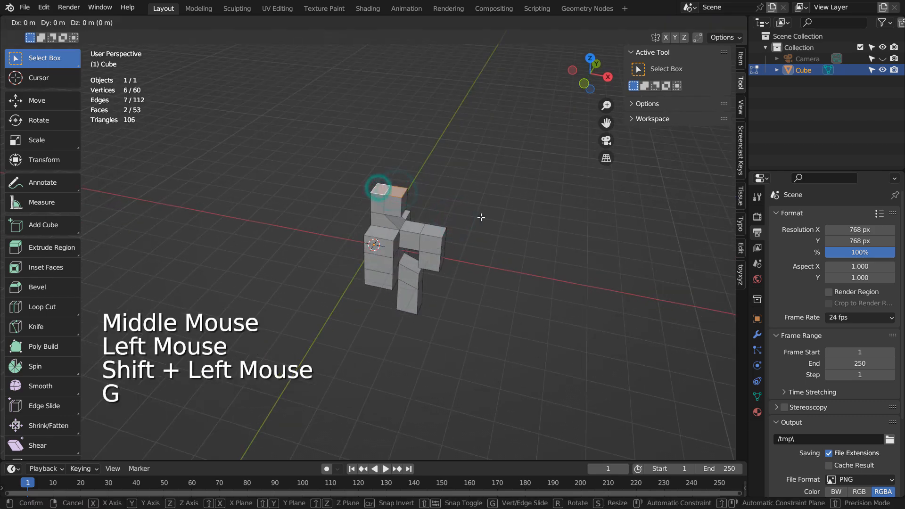
pyautogui.press('Tab')
# - Try to delete the inner faces of the head and neck along the centre plane
pyautogui.moveTo(491, 251); pyautogui.dragTo(612, 210, button='middle')
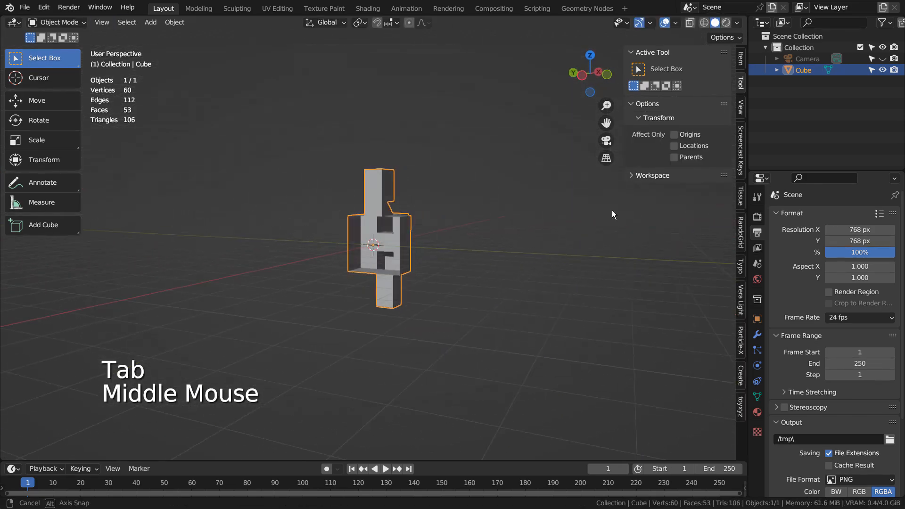
pyautogui.press('Tab')
pyautogui.press('3')
pyautogui.click(380, 186)
pyautogui.keyDown('shift'); pyautogui.click(372, 206); pyautogui.keyUp('shift')
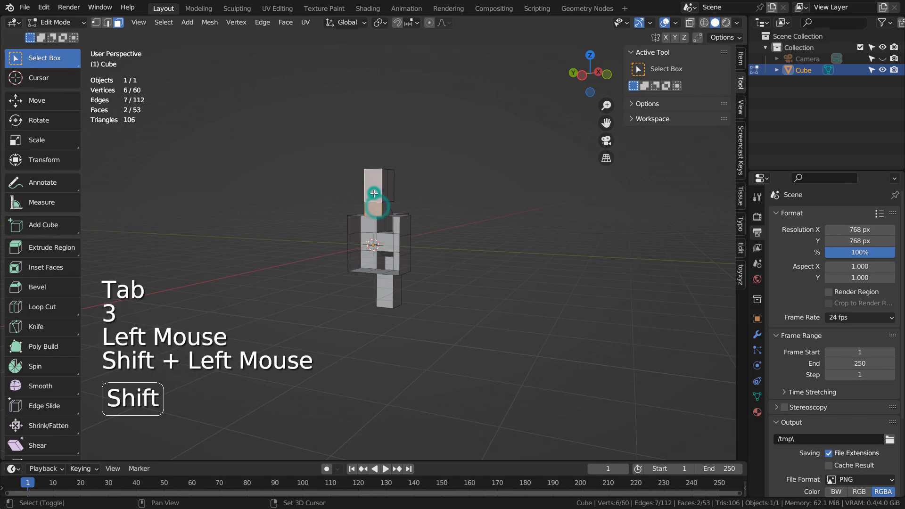
pyautogui.press('x')
pyautogui.click(369, 203)
pyautogui.press('Tab')
pyautogui.moveTo(462, 222); pyautogui.dragTo(402, 181, button='middle')
pyautogui.hotkey('ctrl', 'z')
pyautogui.hotkey('ctrl', 'z')
# - Delete the two inner faces of the head and neck along the centre plane, one after the other
pyautogui.scroll(2, 399, 227)
pyautogui.scroll(1, 398, 227)
pyautogui.click(377, 186)
pyautogui.press('x')
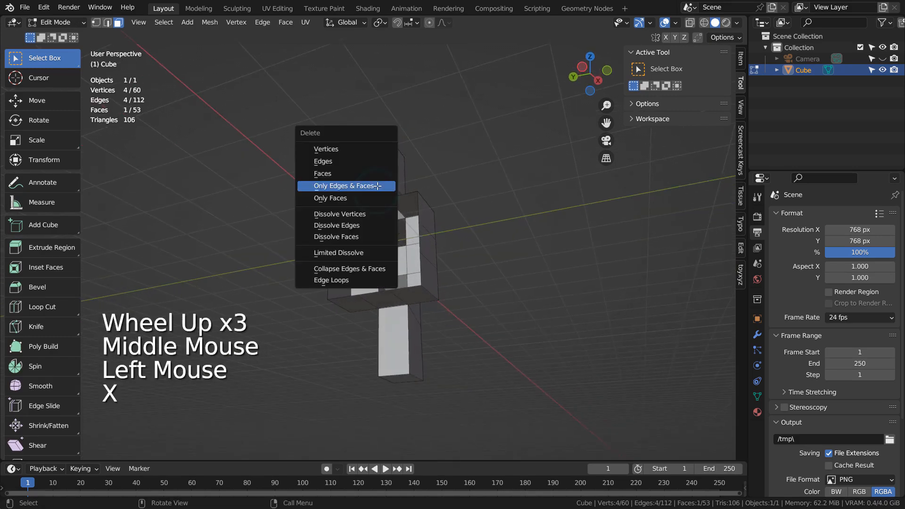
pyautogui.click(376, 174)
pyautogui.press('x')
pyautogui.click(376, 171)
# - Add a Mirror modifier to the half figure to complete its other side
pyautogui.moveTo(536, 200); pyautogui.dragTo(543, 264, button='middle')
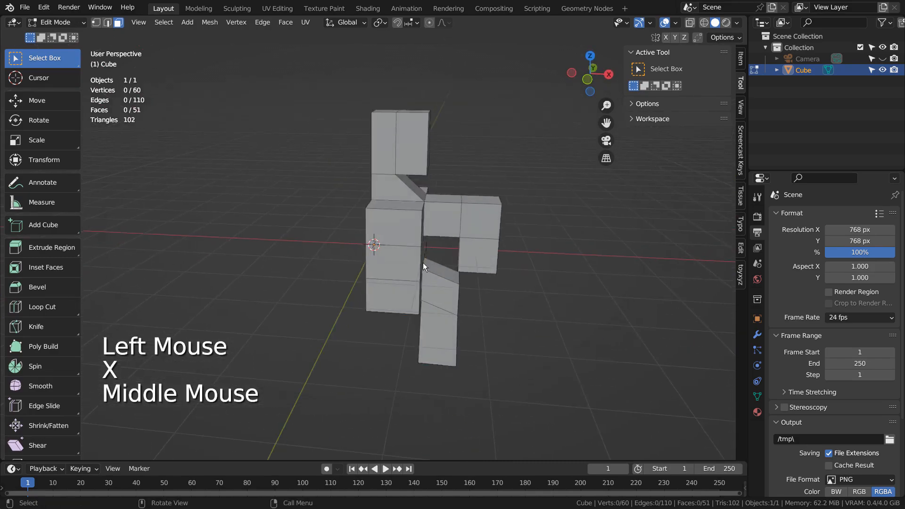
pyautogui.press('Tab')
pyautogui.click(755, 335)
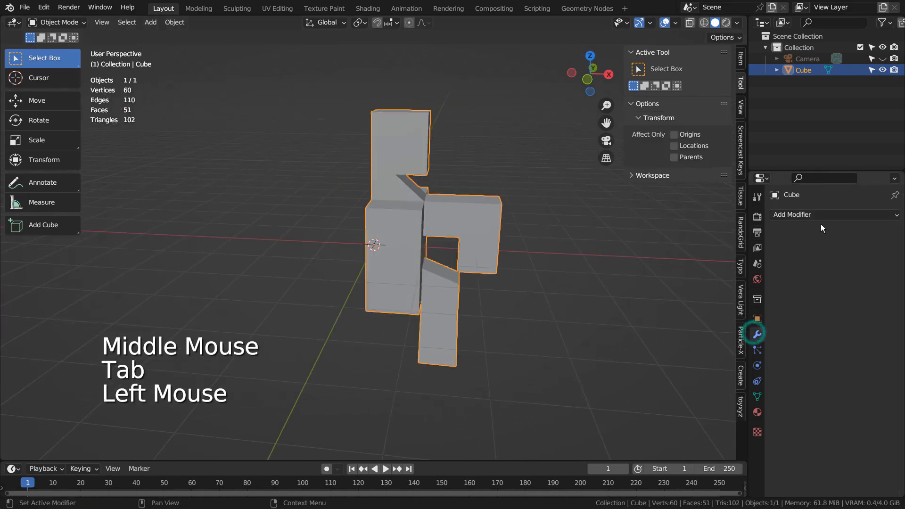
pyautogui.click(812, 215)
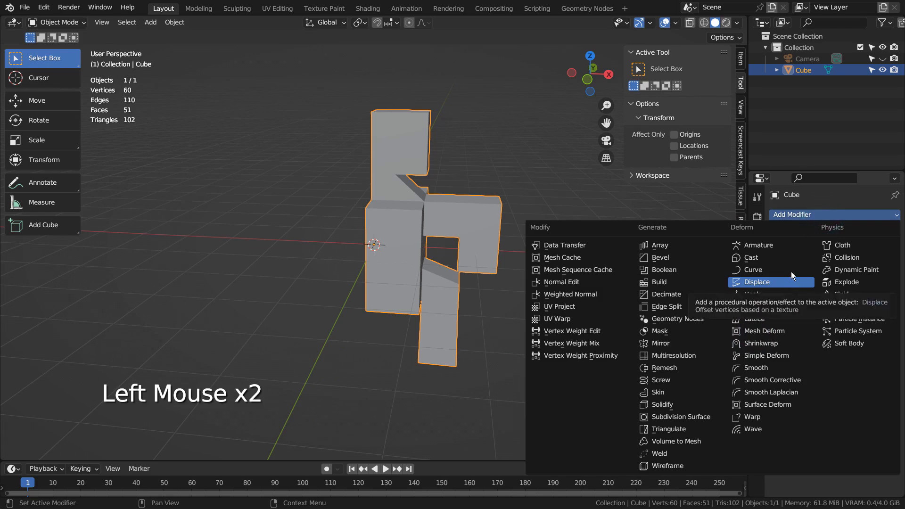
pyautogui.click(686, 343)
pyautogui.moveTo(632, 327); pyautogui.dragTo(499, 301, button='middle')
# - Scale the figure uniformly by 1.871 to fill more of the camera frame
pyautogui.press('KP_0')
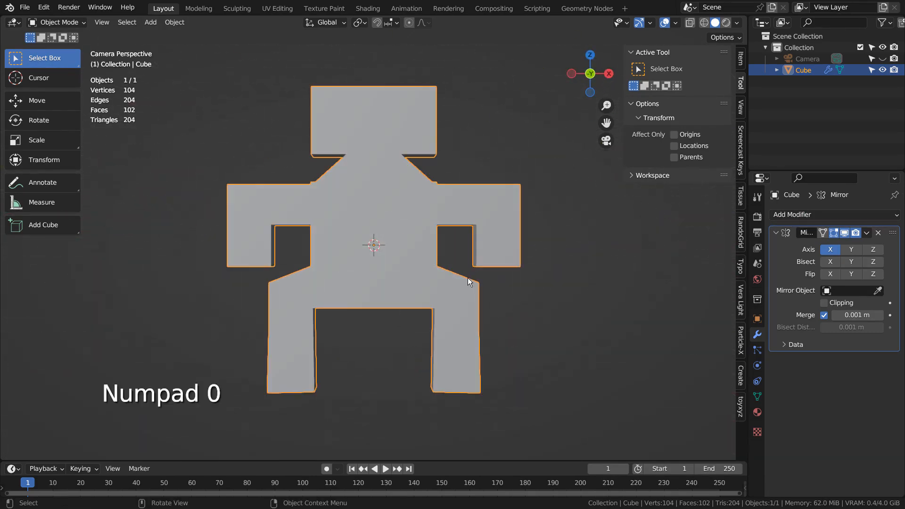
pyautogui.scroll(-2, 468, 278)
pyautogui.press('s')
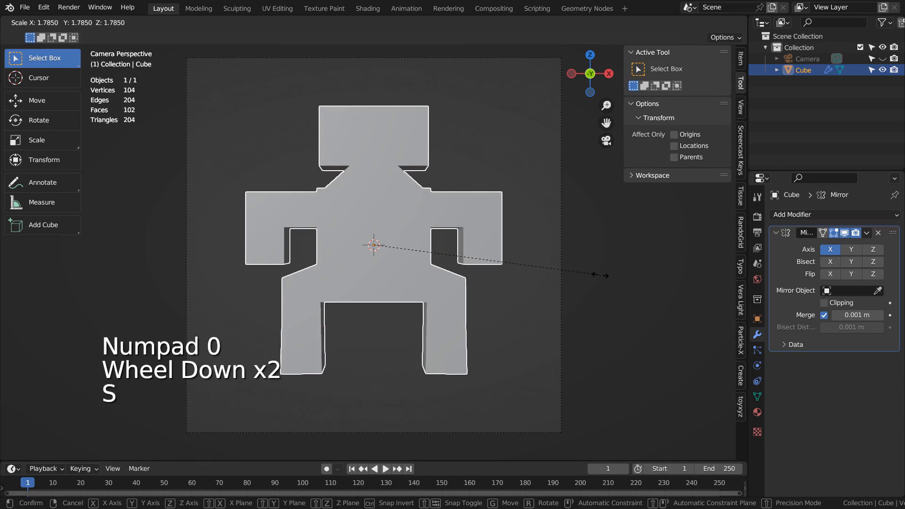
pyautogui.click(612, 274)
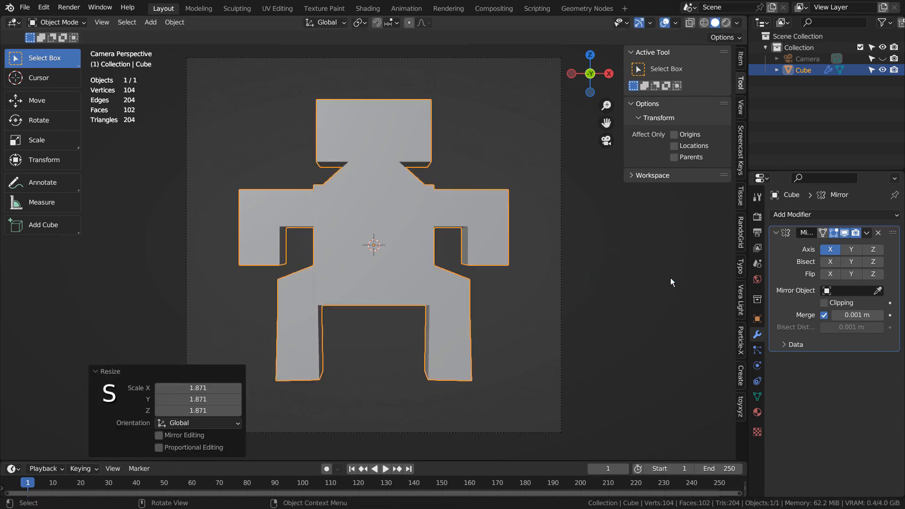
# - Rotate the figure freely with trackball rotation by about 7.45 and -21.20 degrees to turn it at an angle to the camera
pyautogui.press('r')
pyautogui.press('r')
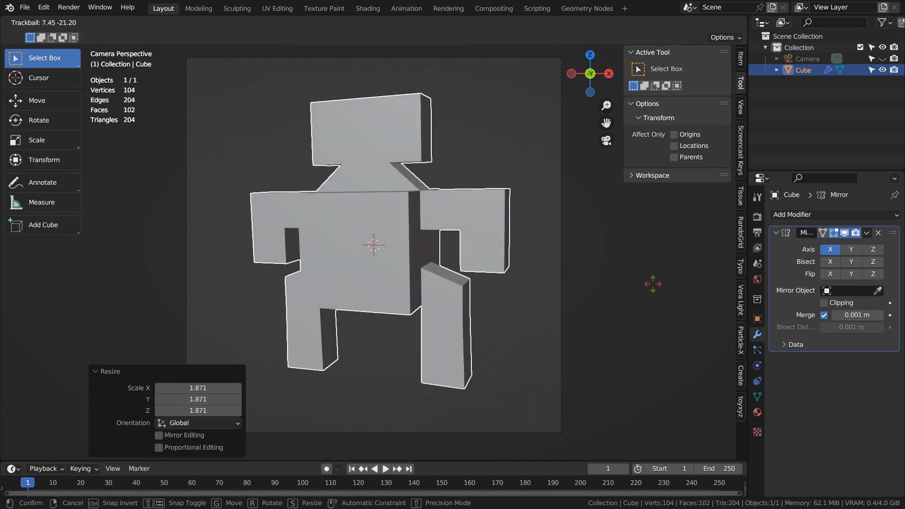
pyautogui.click(653, 284)
pyautogui.click(634, 240)
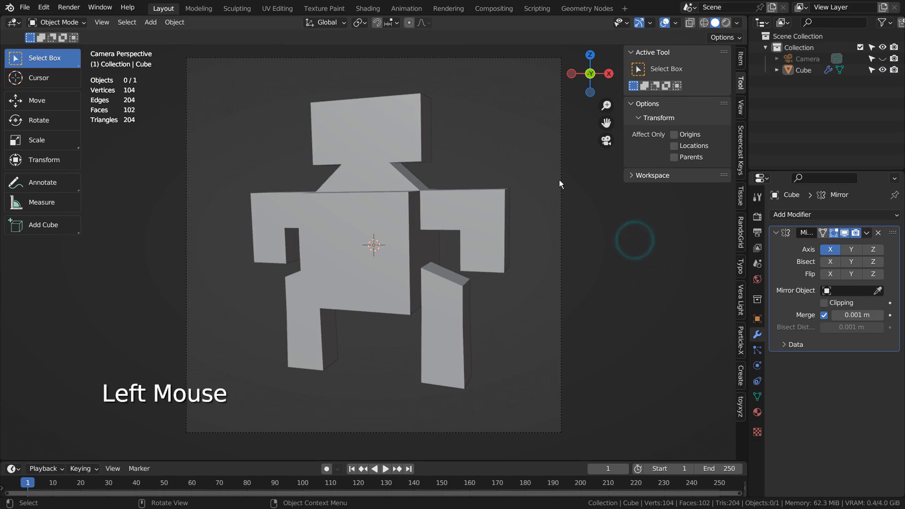
# - Add a plane at the origin and scale it uniformly by 8.170
pyautogui.hotkey('shift', 'a')
pyautogui.moveTo(557, 181)
pyautogui.click(606, 181)
pyautogui.press('s')
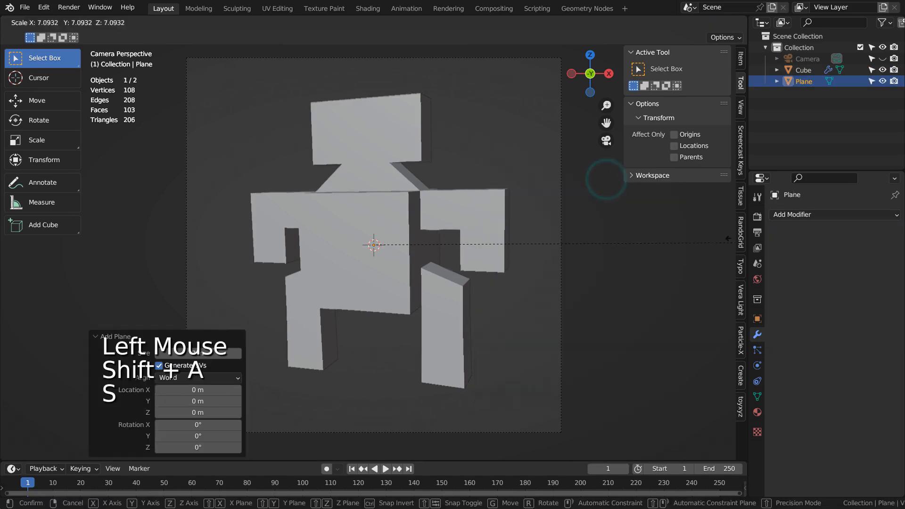
pyautogui.click(157, 247)
# - Tilt the plane by -23.1° in the right side view and return to the camera view
pyautogui.press('KP_3')
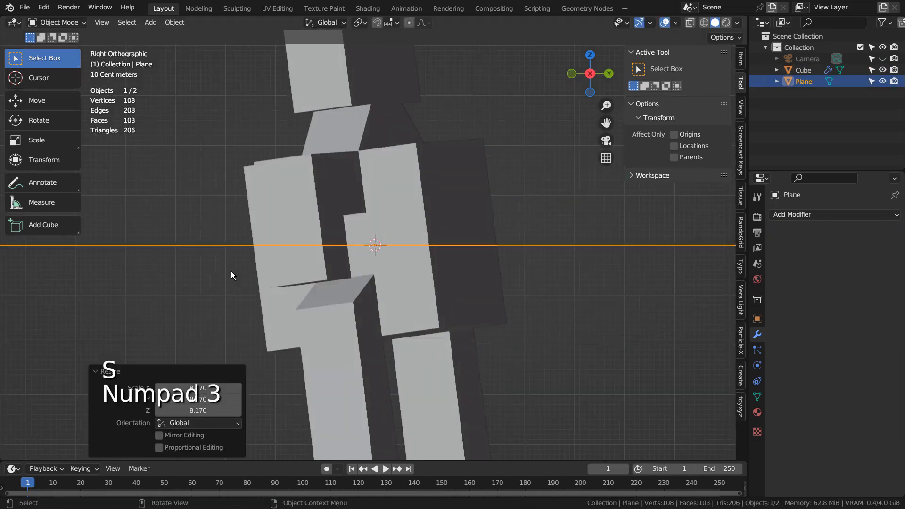
pyautogui.press('r')
pyautogui.click(233, 321)
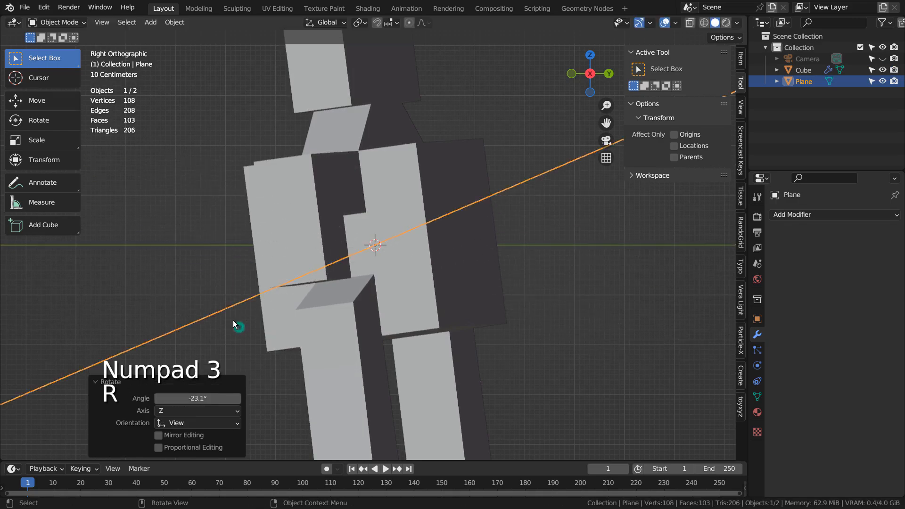
pyautogui.press('KP_0')
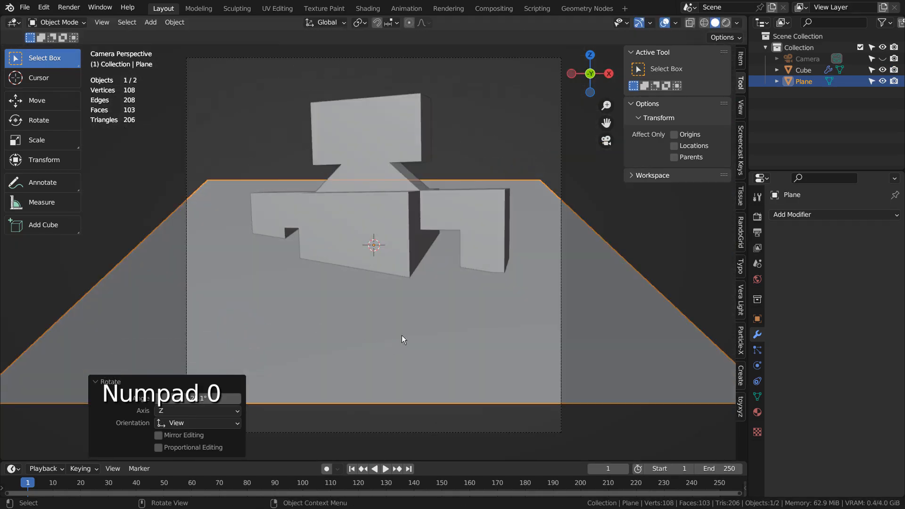
# - Move the plane away from the figure and enlarge it uniformly by 4.703 as a ground surface
pyautogui.moveTo(584, 332); pyautogui.dragTo(462, 363, button='middle')
pyautogui.scroll(-4, 462, 363)
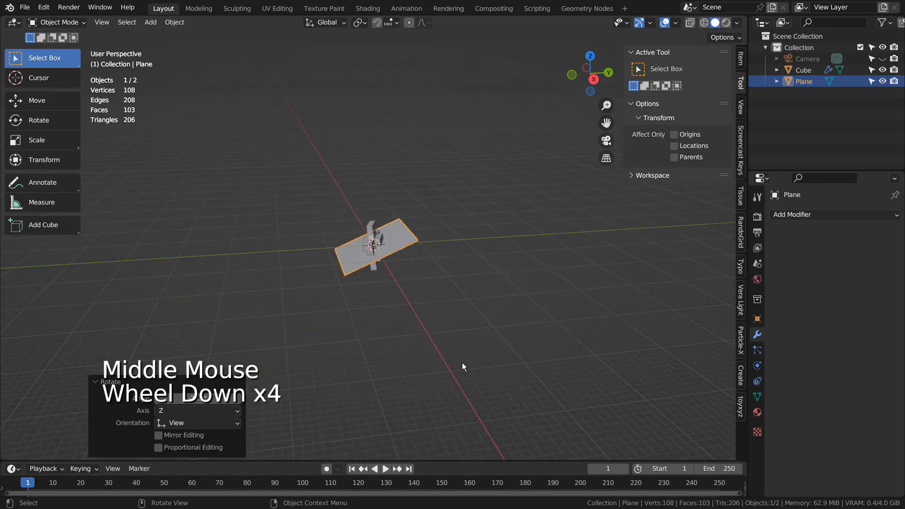
pyautogui.press('g')
pyautogui.click(547, 350)
pyautogui.press('s')
pyautogui.click(371, 148)
pyautogui.press('KP_0')
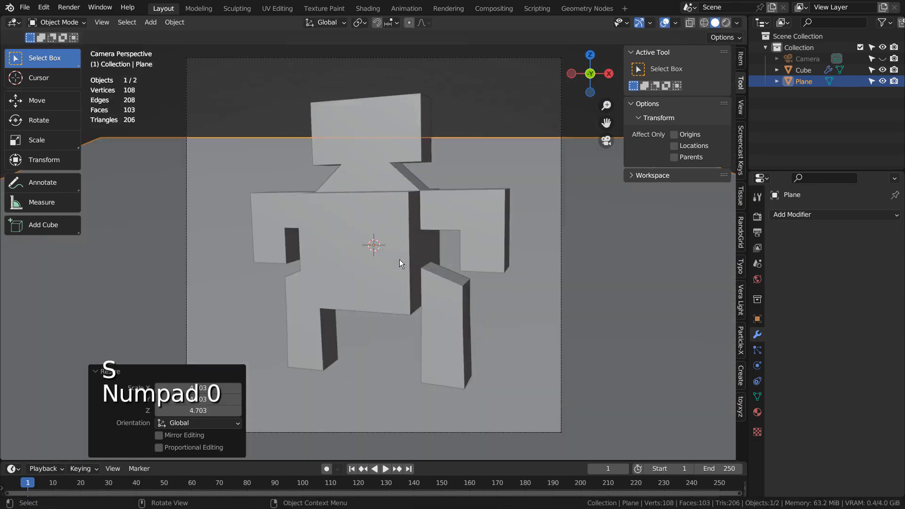
# - Scale the ground plane by 0.718 and move it -15.414 m along the global Z axis
pyautogui.press('s')
pyautogui.click(537, 308)
pyautogui.press('g')
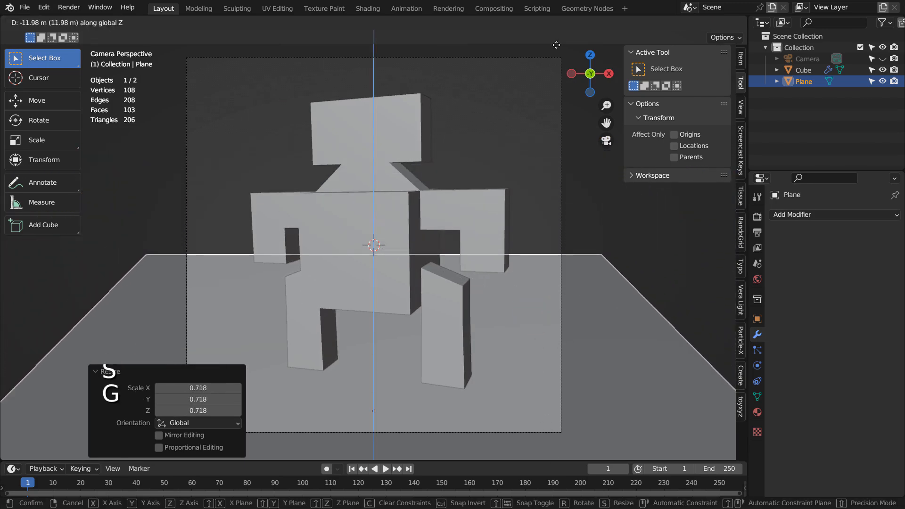
pyautogui.click(557, 92)
# - Switch the viewport to rendered shading and deselect the plane
pyautogui.click(728, 23)
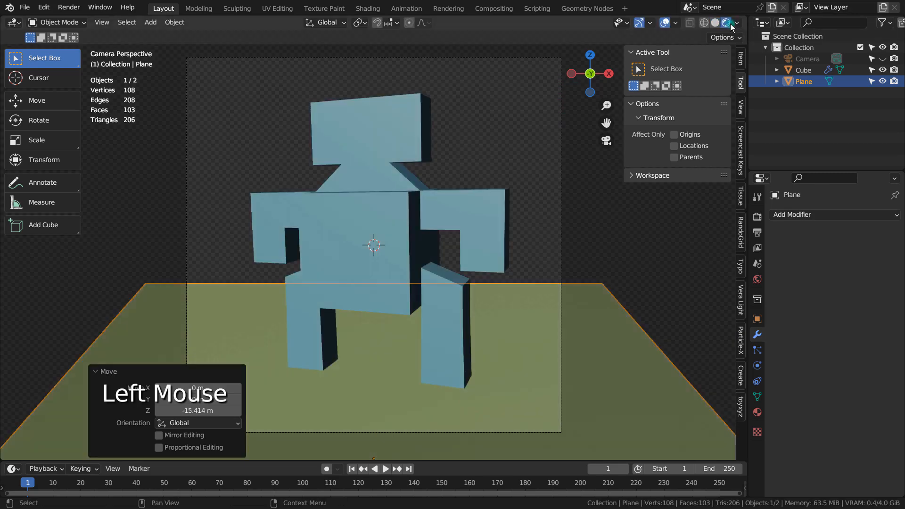
pyautogui.doubleClick(606, 219)
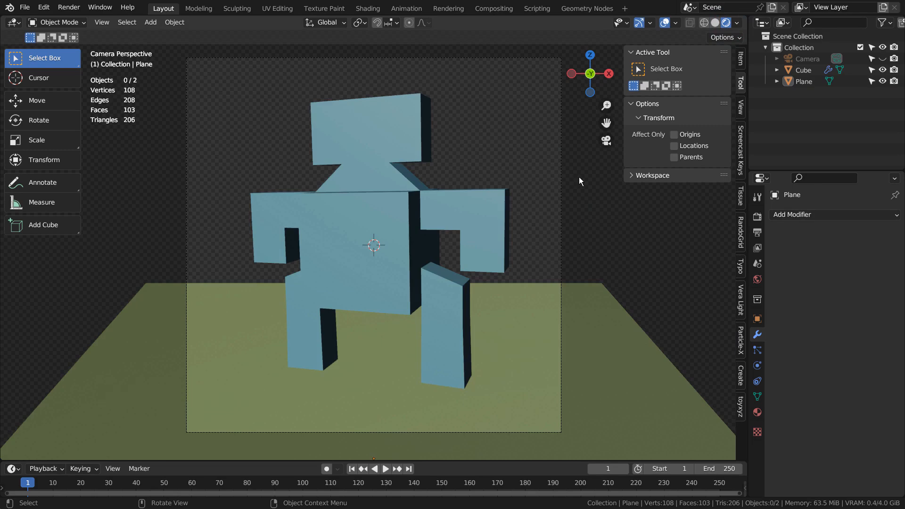
# - Try a level 3 Subdivision Surface on the figure, check its shape, and undo the change
pyautogui.click(445, 196)
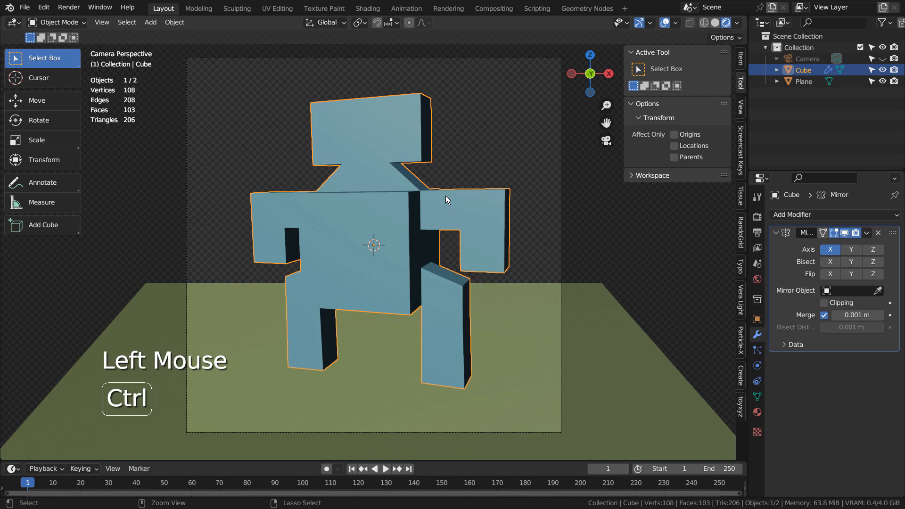
pyautogui.hotkey('ctrl', '3')
pyautogui.moveTo(445, 199); pyautogui.dragTo(416, 216, button='middle')
pyautogui.press('KP_0')
pyautogui.hotkey('ctrl', 'z')
# - Deselect the figure and render the scene from the camera
pyautogui.click(593, 220)
pyautogui.press('F12')
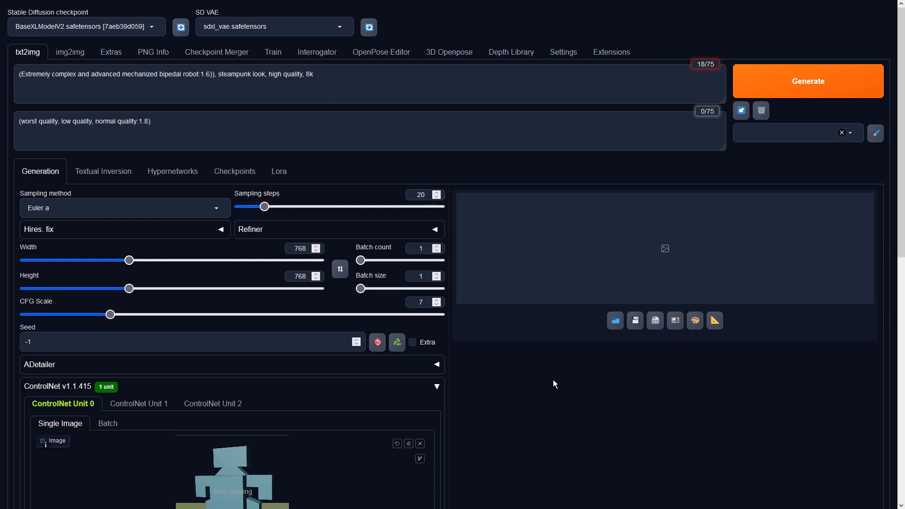
# - In Stable Diffusion web UI, set ControlNet Unit 0 to Depth with preprocessor none and model sai_xl_depth_256lora
pyautogui.scroll(-5, 553, 380)
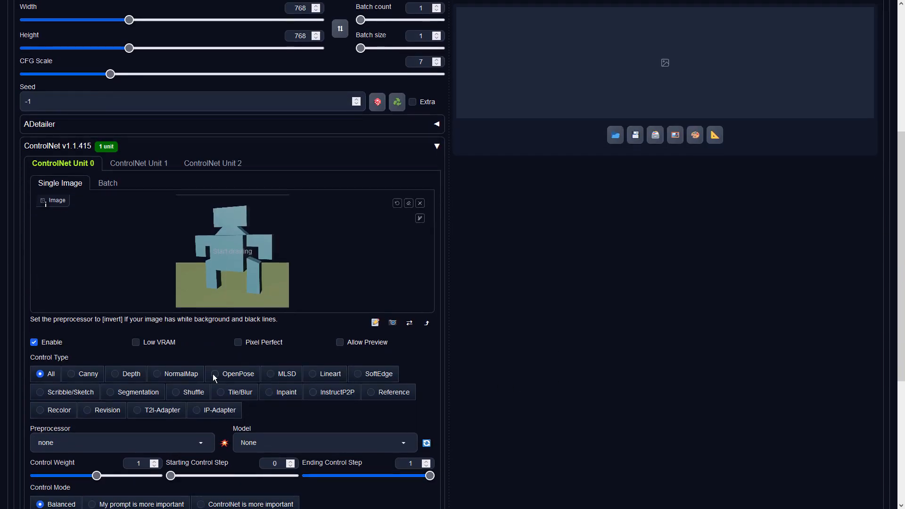
pyautogui.click(128, 374)
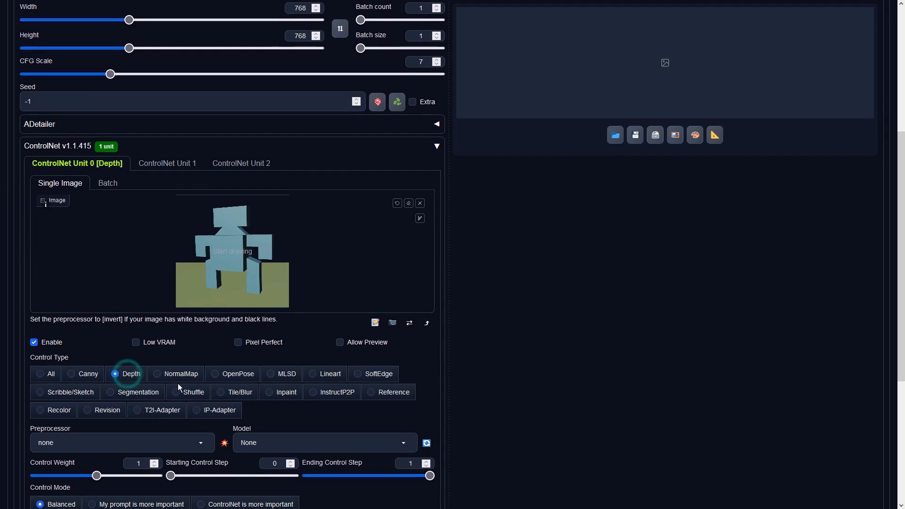
pyautogui.scroll(-3, 186, 335)
pyautogui.click(197, 326)
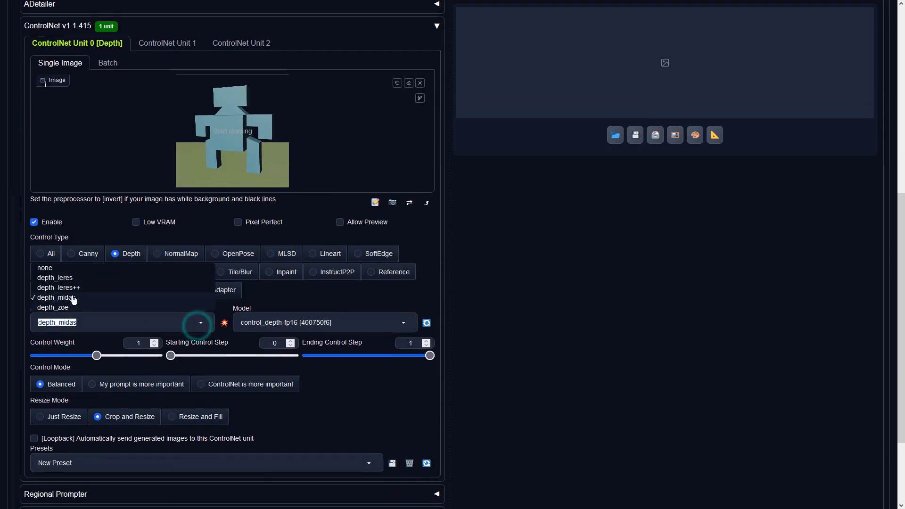
pyautogui.click(57, 265)
pyautogui.click(304, 324)
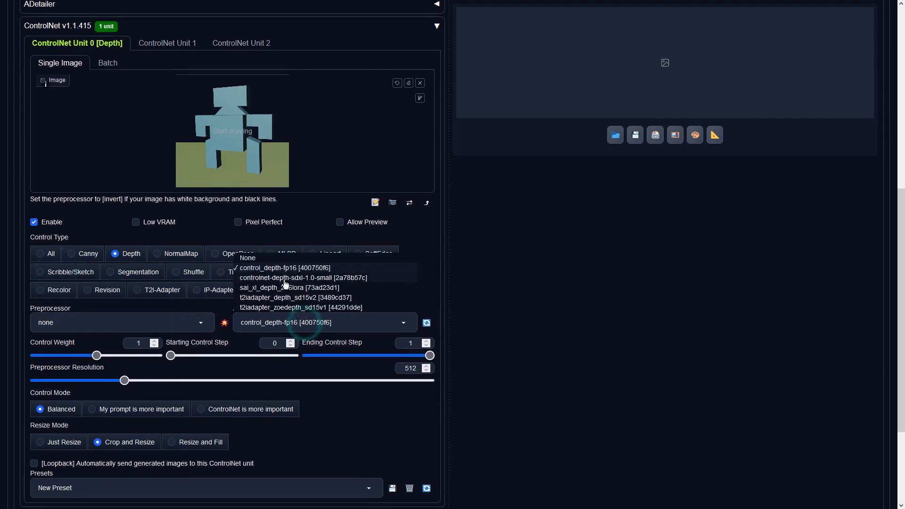
pyautogui.click(281, 289)
# - Generate the steampunk robot image guided by the depth reference and view the result full size
pyautogui.scroll(8, 567, 352)
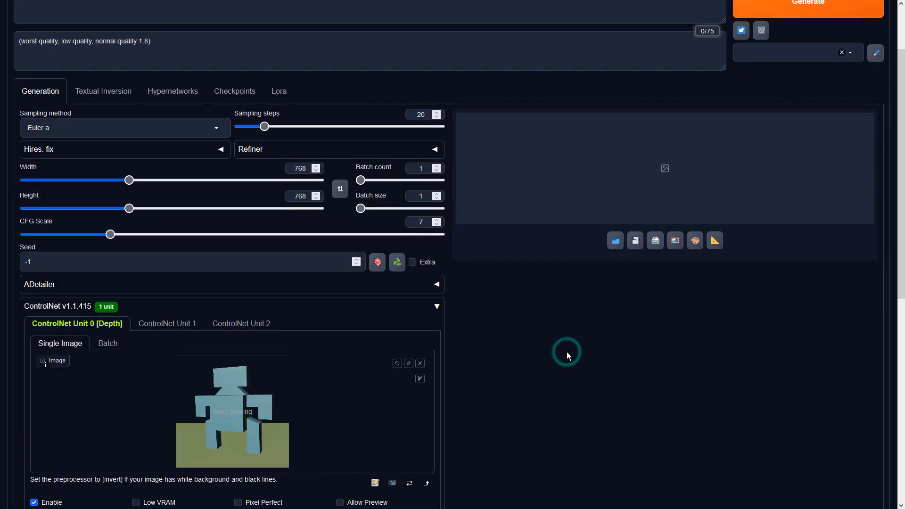
pyautogui.click(746, 91)
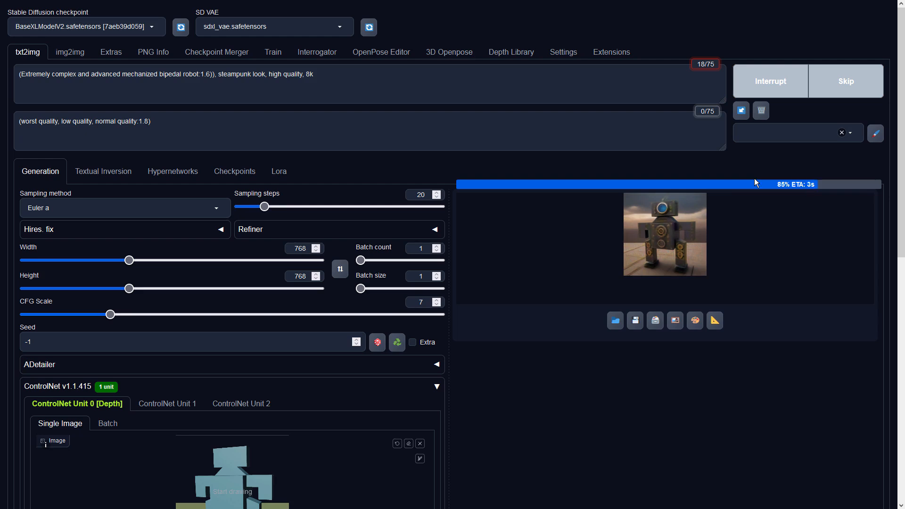
pyautogui.click(701, 280)
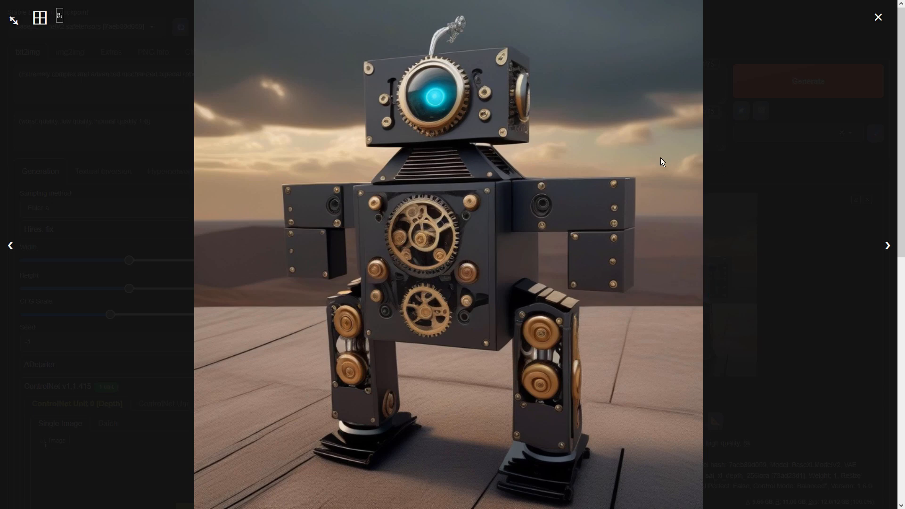
pyautogui.click(878, 17)
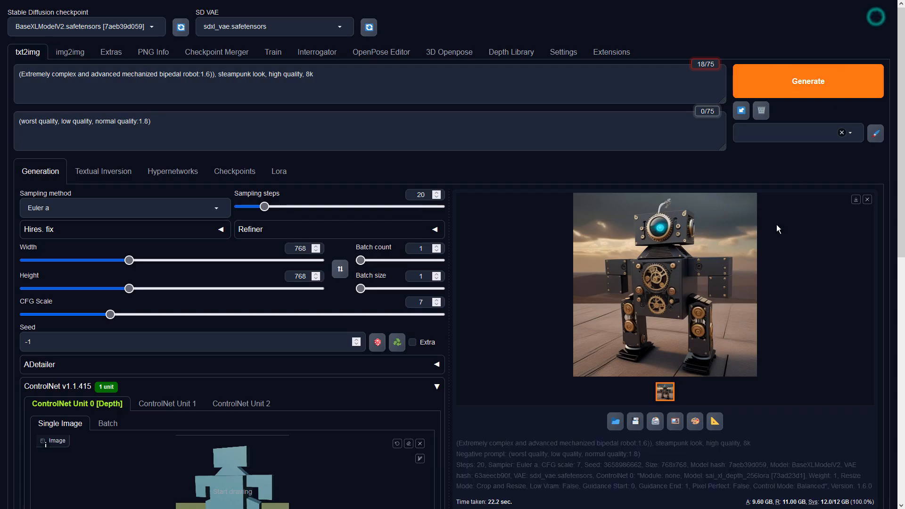
# - Send the generated blocky robot image to img2img, generate a variation of it and view it full size
pyautogui.click(676, 422)
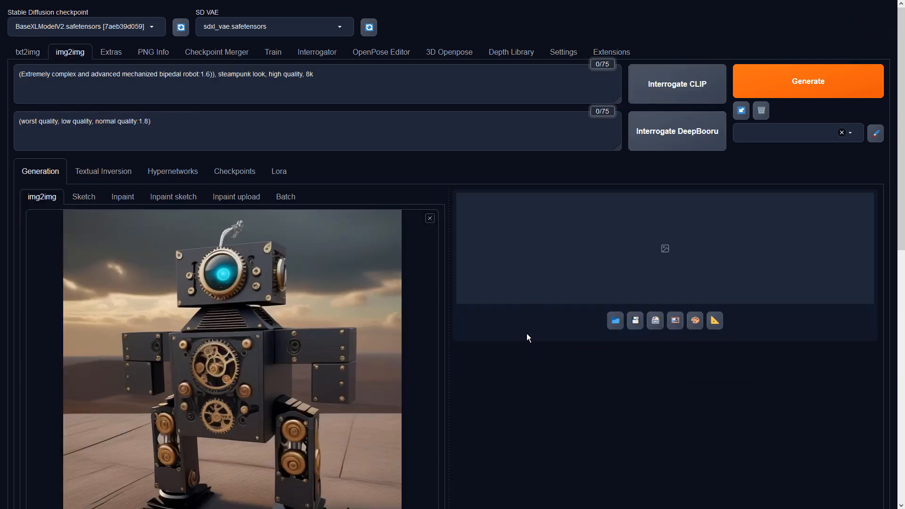
pyautogui.click(826, 85)
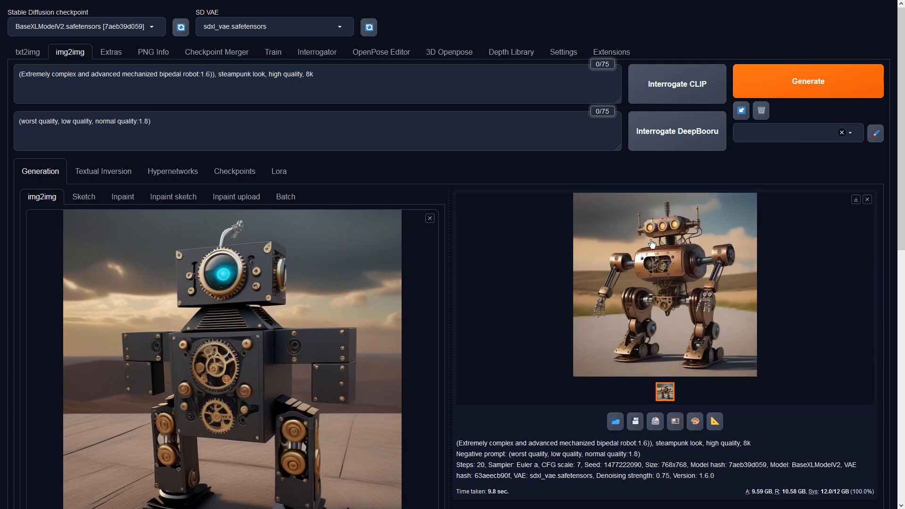
pyautogui.click(665, 263)
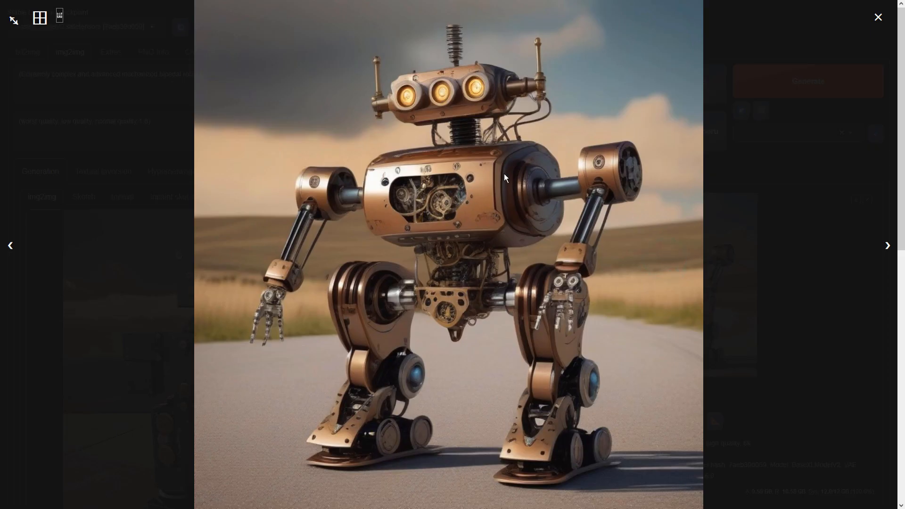
pyautogui.click(878, 16)
# - Use the copper robot result as the img2img input and generate again with a denoising strength of 0.9
pyautogui.click(676, 421)
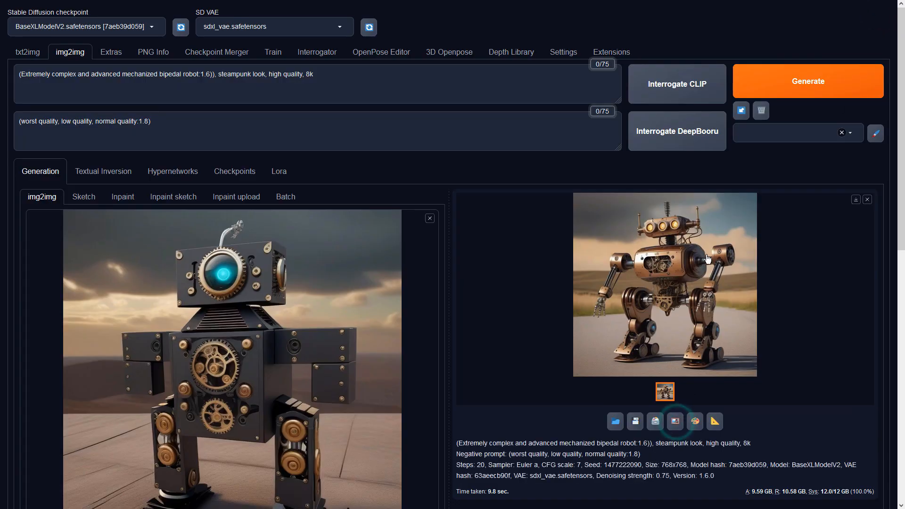
pyautogui.scroll(-3, 495, 298)
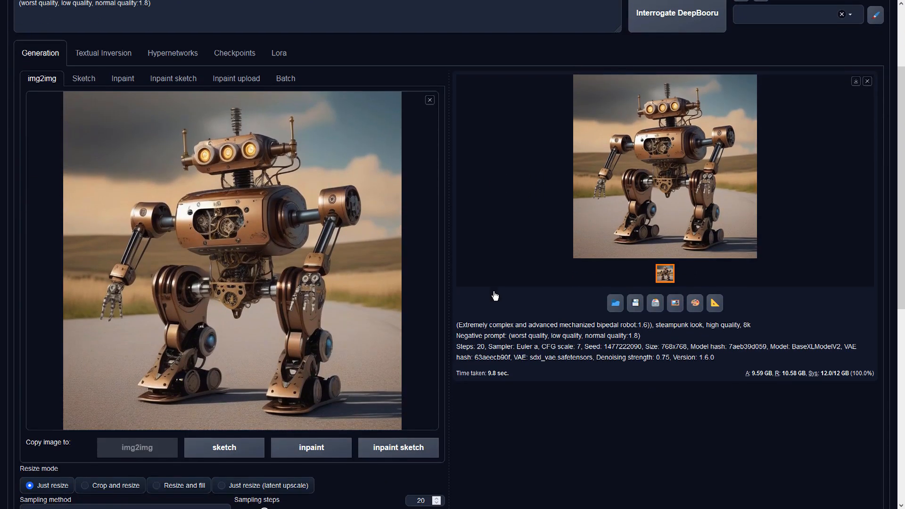
pyautogui.scroll(-7, 419, 325)
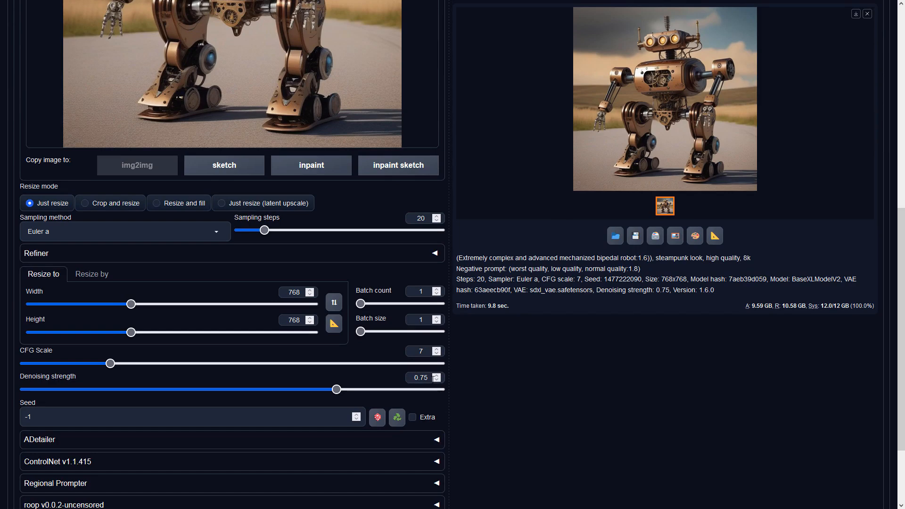
pyautogui.moveTo(336, 389); pyautogui.dragTo(400, 393)
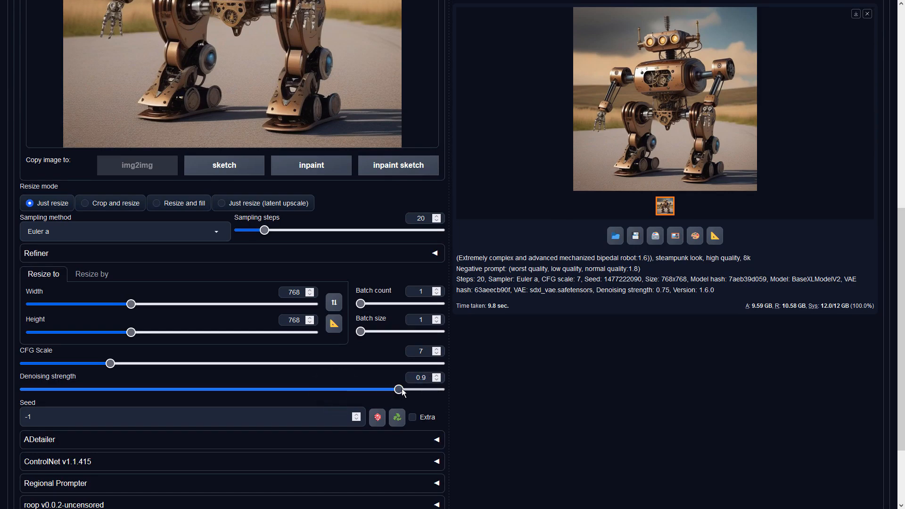
pyautogui.scroll(5, 581, 375)
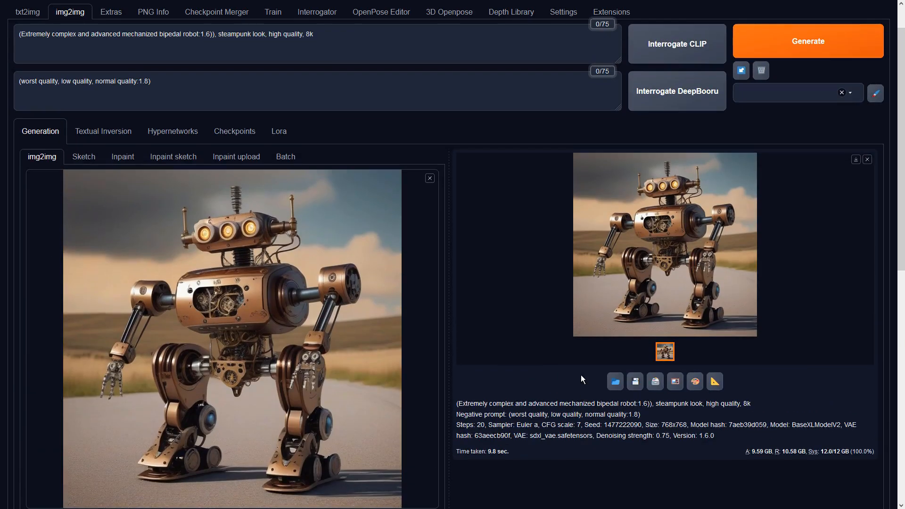
pyautogui.click(792, 76)
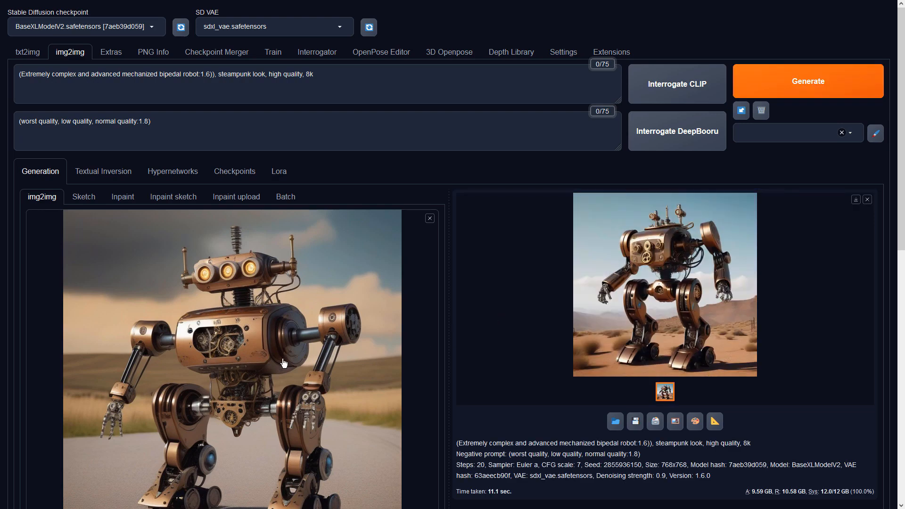
# - Send the desert robot result back to img2img, generate another variation and inspect it full size
pyautogui.scroll(-3, 283, 362)
pyautogui.scroll(3, 384, 193)
pyautogui.click(675, 421)
pyautogui.scroll(-3, 418, 330)
pyautogui.scroll(2, 418, 330)
pyautogui.click(773, 45)
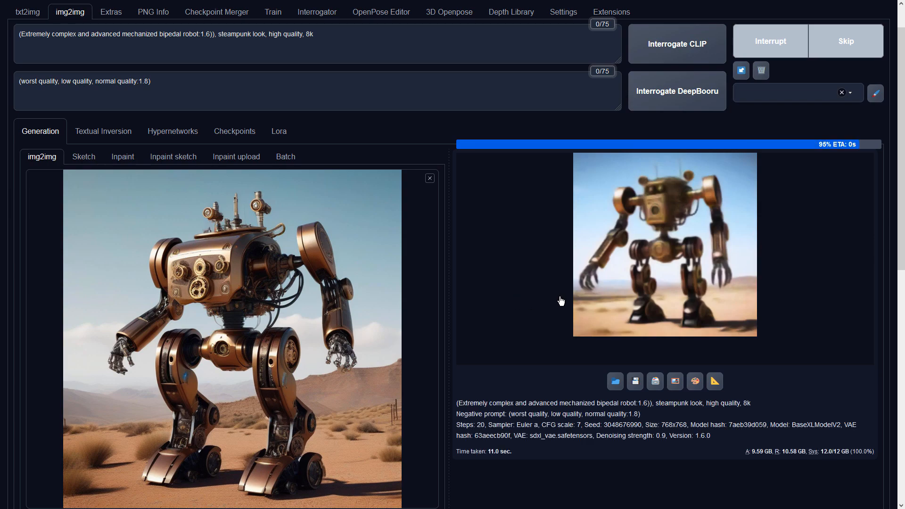
pyautogui.click(658, 289)
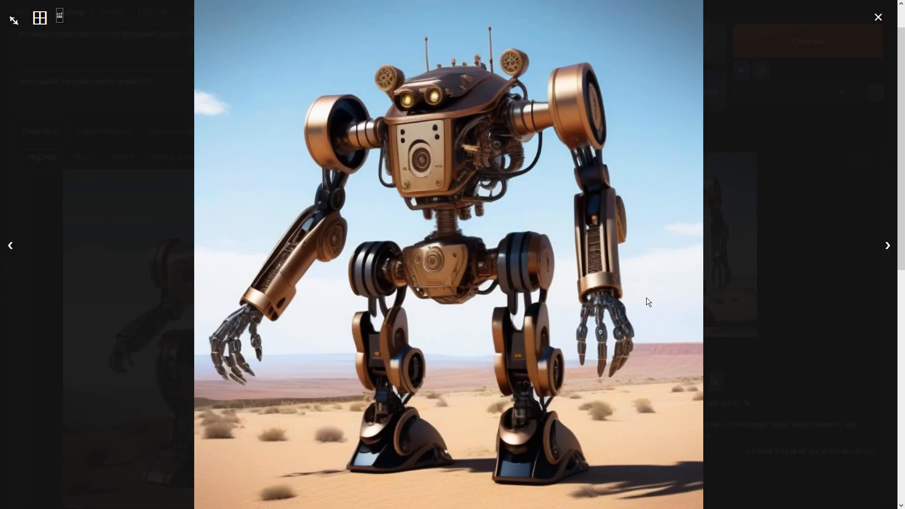
pyautogui.click(757, 296)
# - Use the newest robot with two glowing eyes as the img2img input, generate once more and view the result full size
pyautogui.click(674, 381)
pyautogui.click(776, 50)
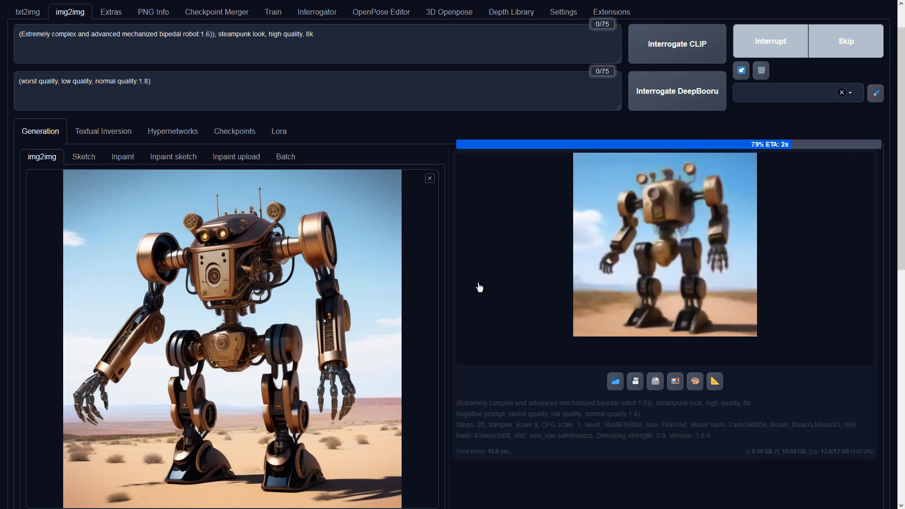
pyautogui.click(663, 286)
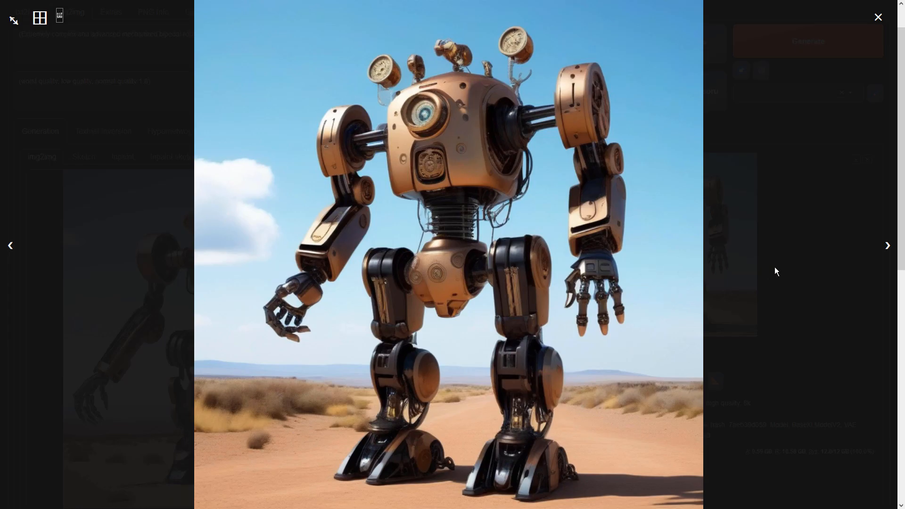